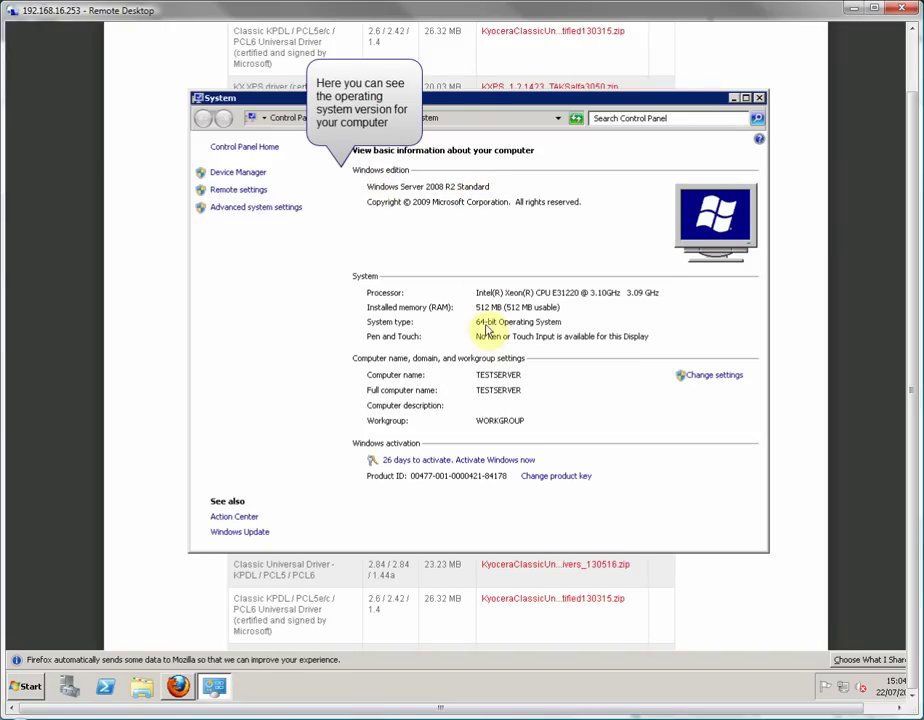
# Close the system information and download KX_602726_UPD_Signed.zip for Windows Server 2008, accepting its licence agreement.
pyautogui.click(760, 100)
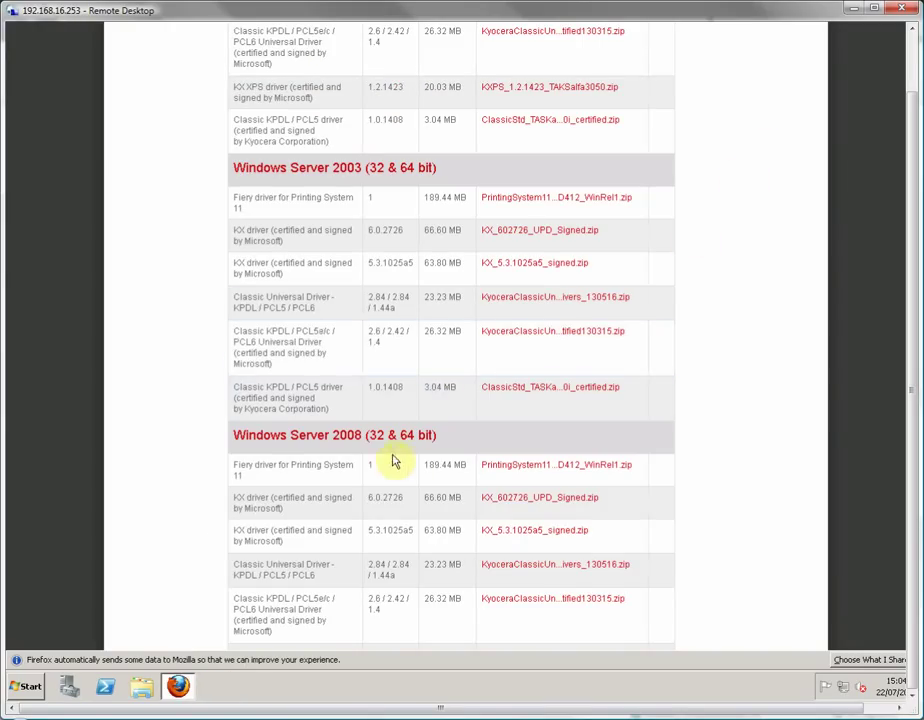
pyautogui.rightClick(519, 506)
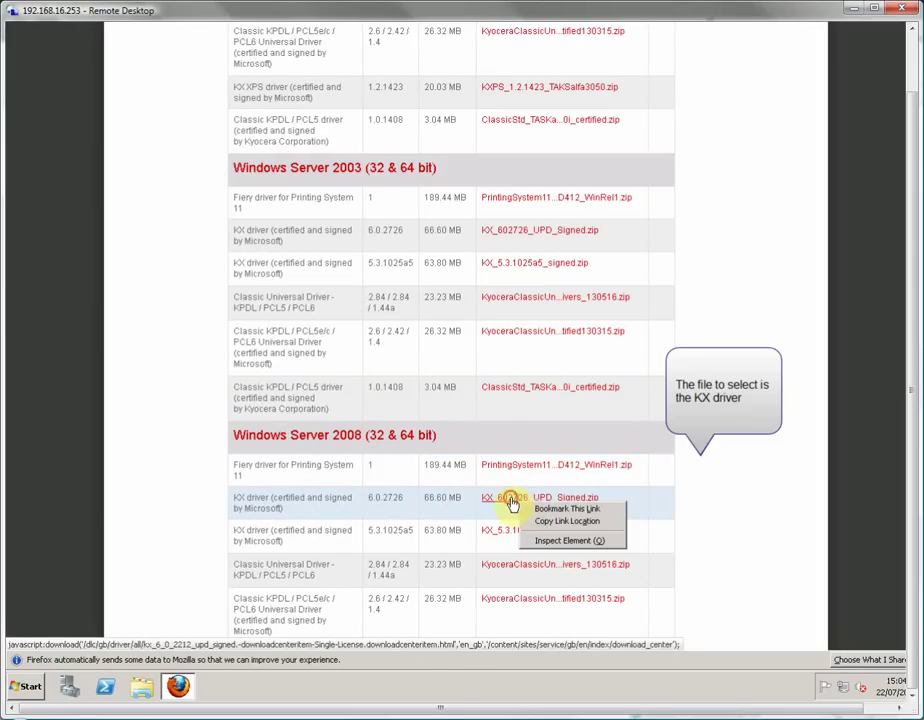
pyautogui.click(511, 505)
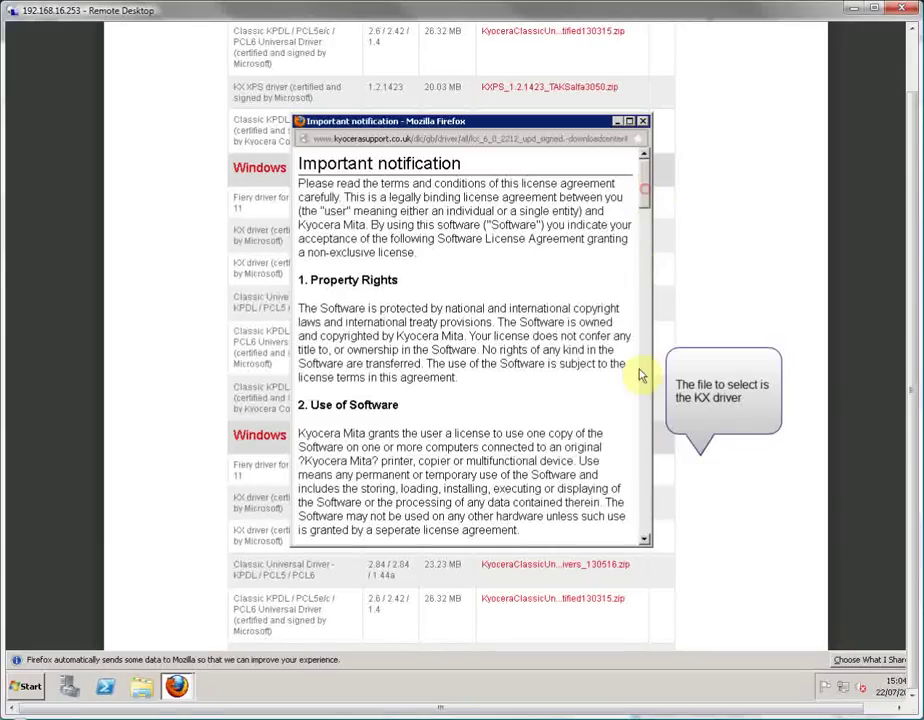
pyautogui.scroll(-15, 638, 450)
pyautogui.click(447, 534)
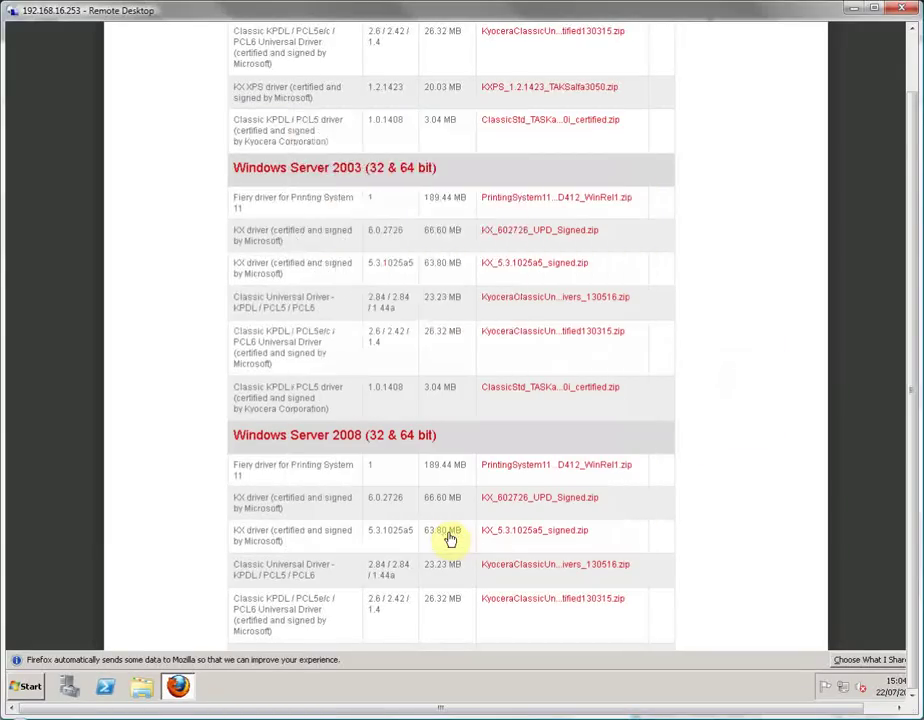
pyautogui.click(430, 295)
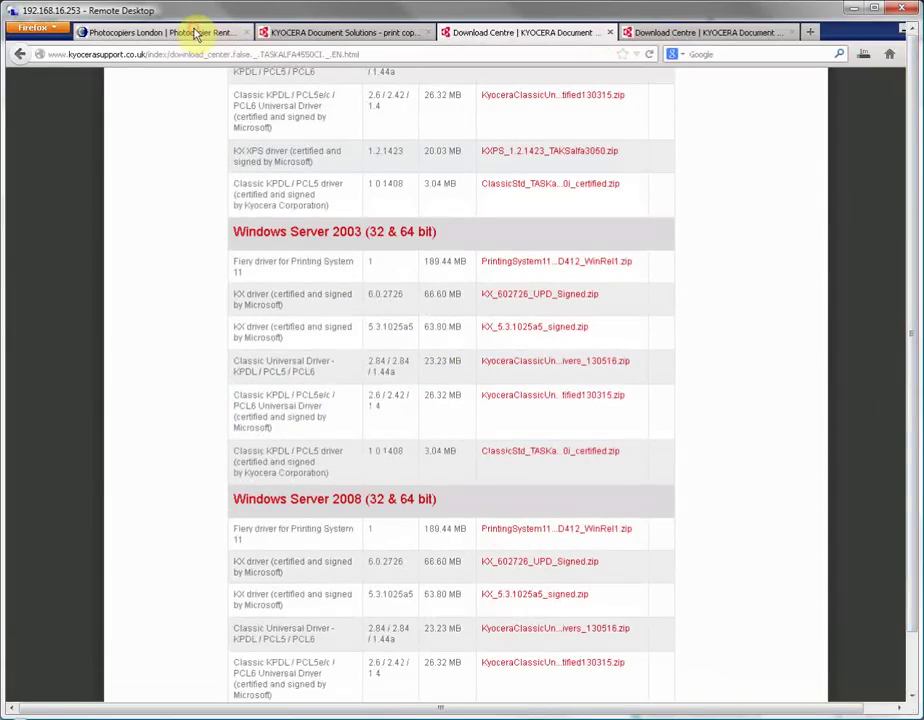
# Extract the downloaded KX_602726_UPD_Signed archive into its default folder in Downloads.
pyautogui.click(196, 34)
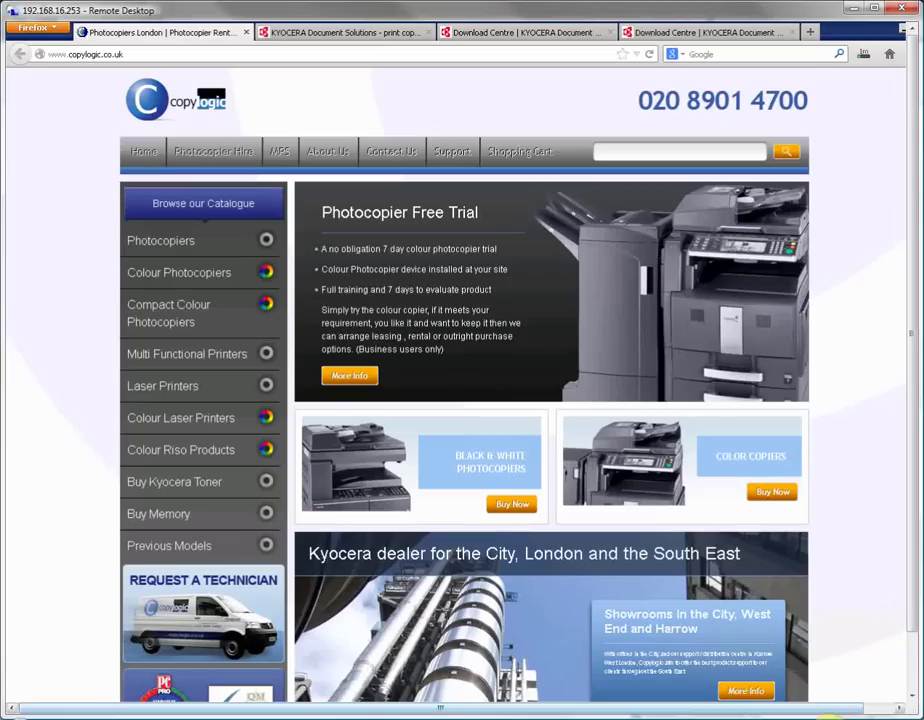
pyautogui.rightClick(832, 716)
pyautogui.click(911, 451)
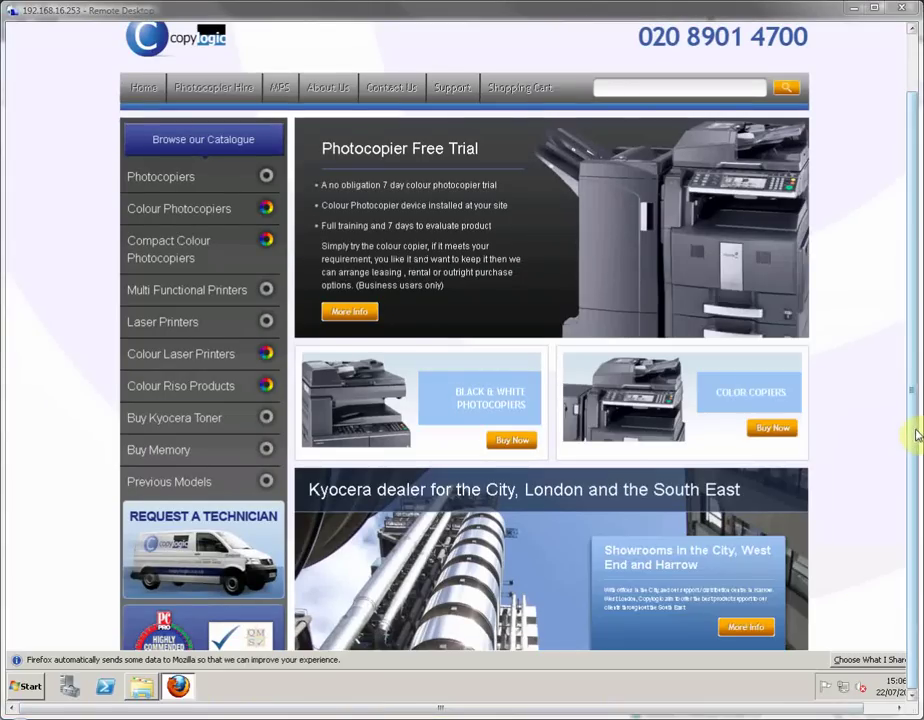
pyautogui.click(148, 692)
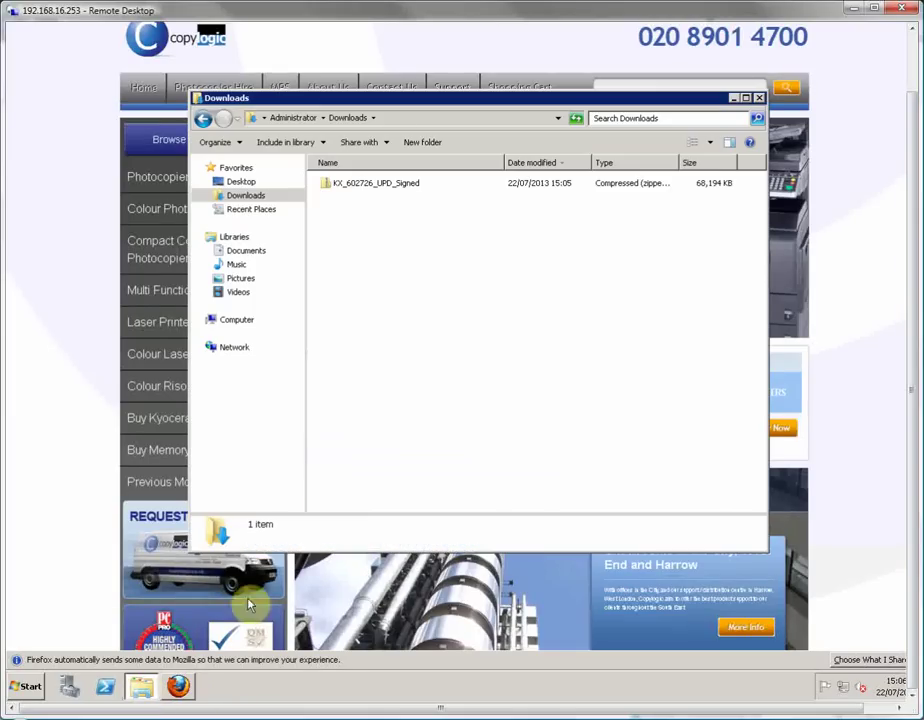
pyautogui.rightClick(343, 189)
pyautogui.click(365, 224)
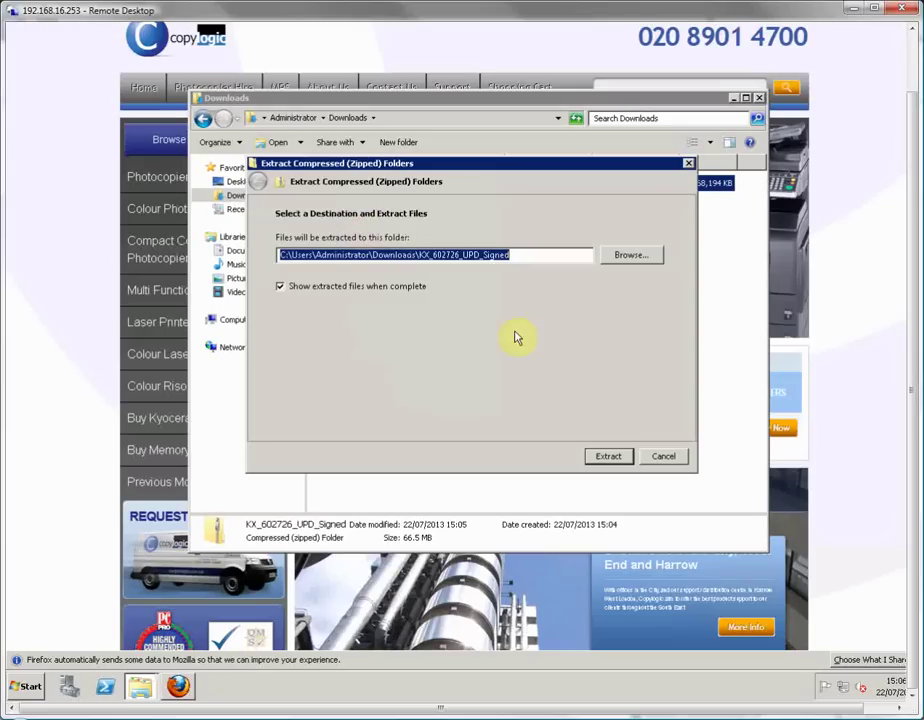
pyautogui.click(606, 466)
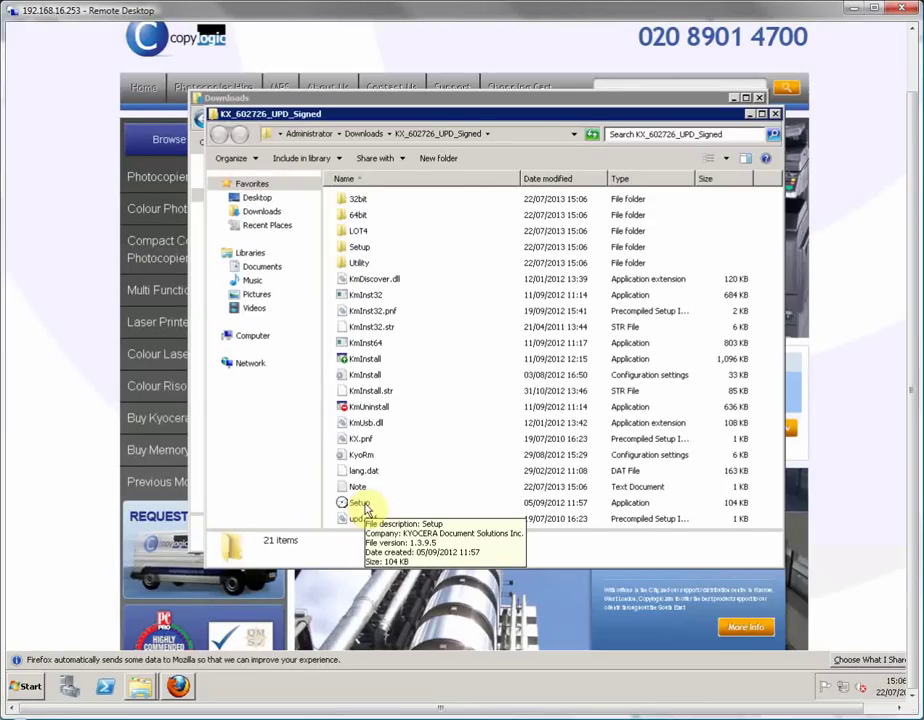
# Run Setup from the extracted folder, minimise the folder windows and proceed past the Resource and Energy Saving dialog to printer discovery.
pyautogui.doubleClick(360, 503)
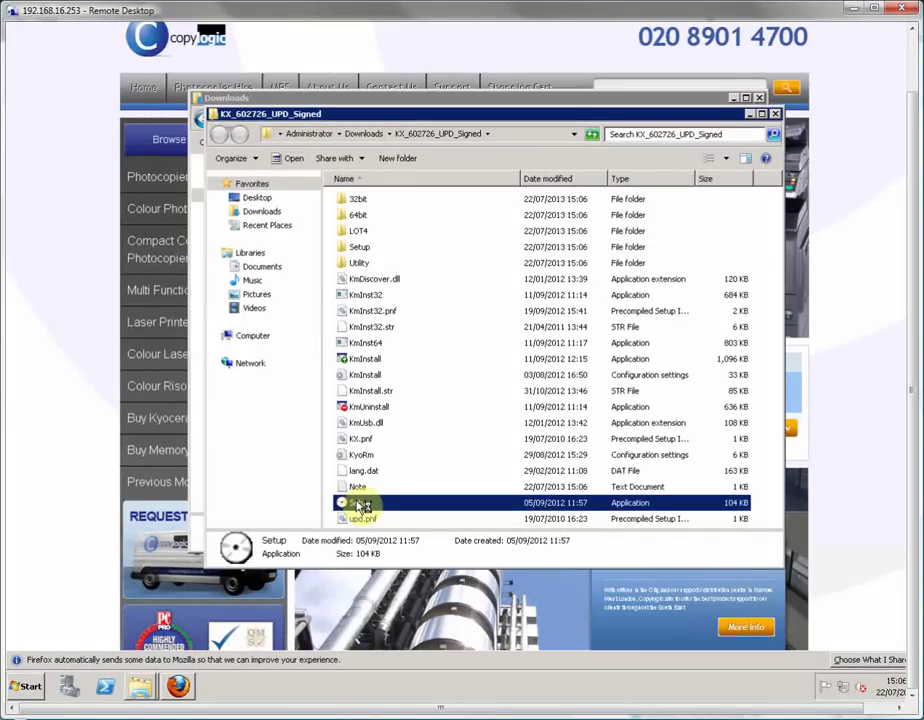
pyautogui.click(737, 102)
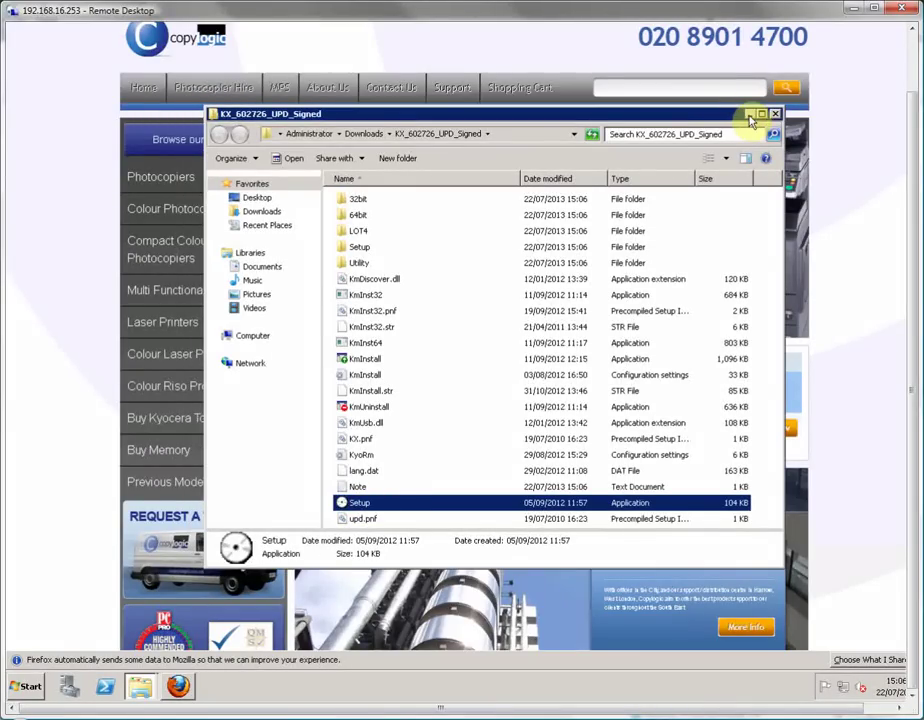
pyautogui.click(749, 114)
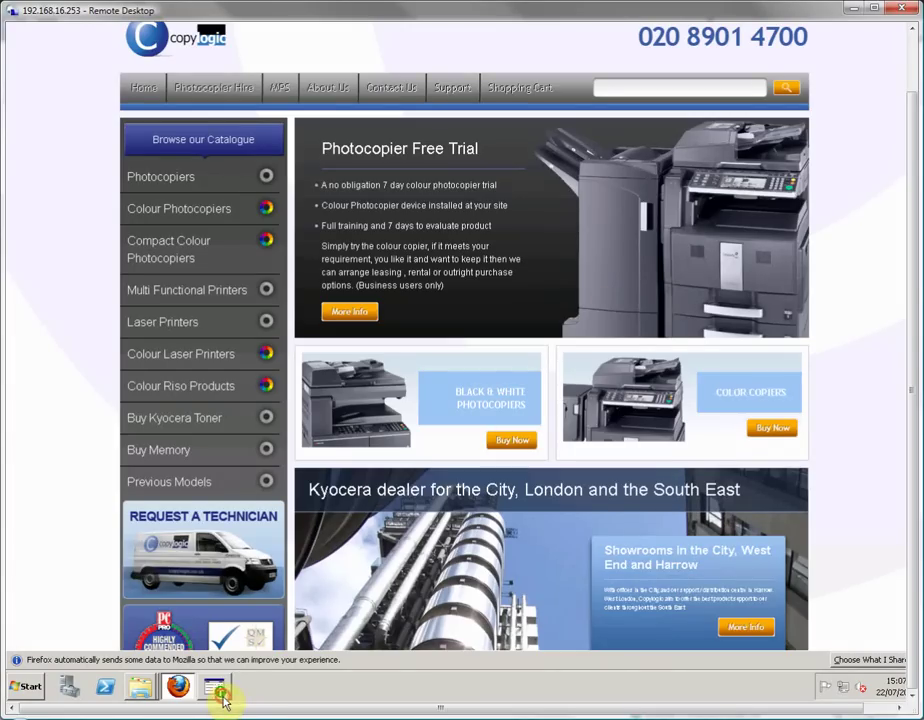
pyautogui.click(383, 288)
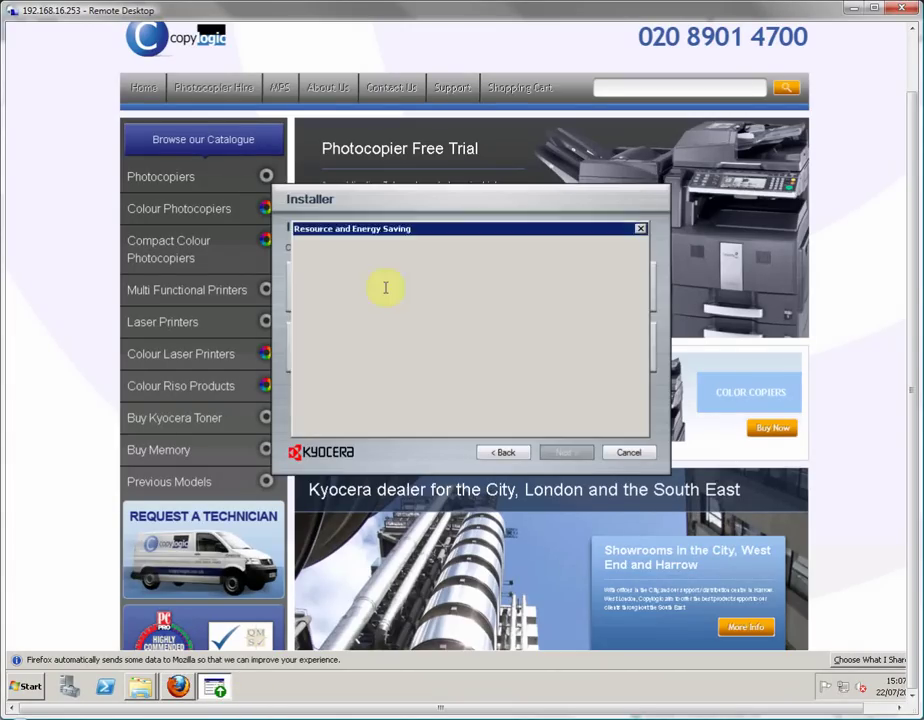
pyautogui.click(599, 421)
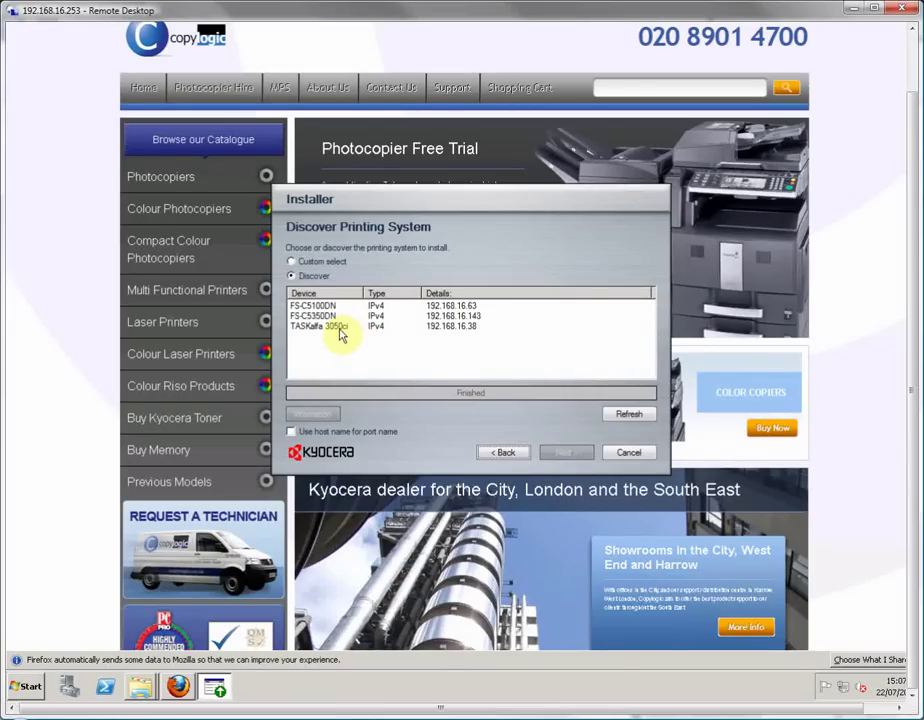
# Select the discovered TASKalfa 3050ci for installation with only the KX driver.
pyautogui.click(338, 327)
pyautogui.click(560, 454)
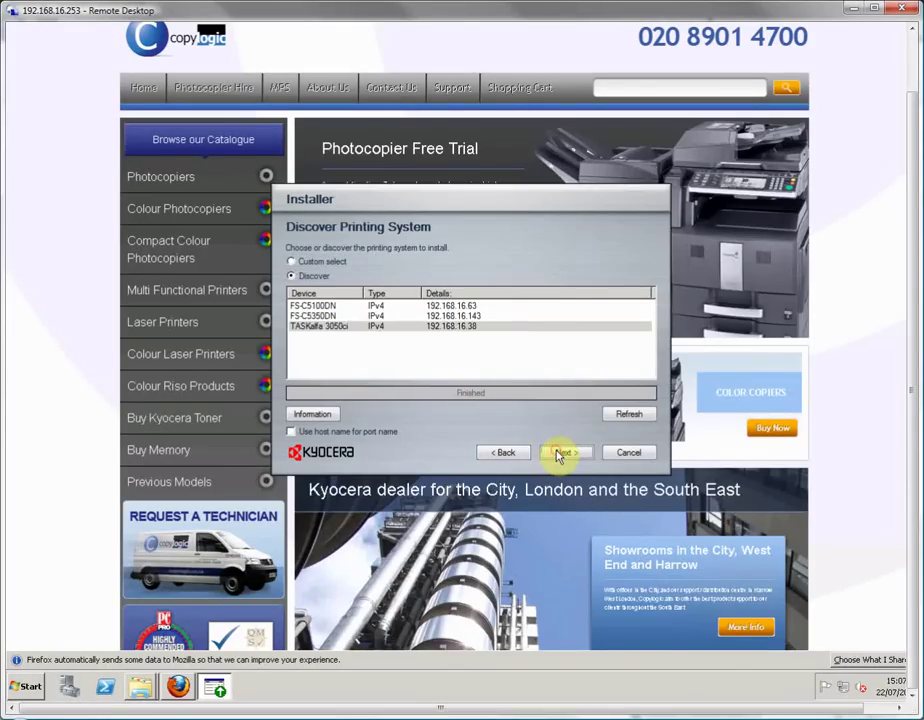
pyautogui.click(294, 311)
pyautogui.click(566, 454)
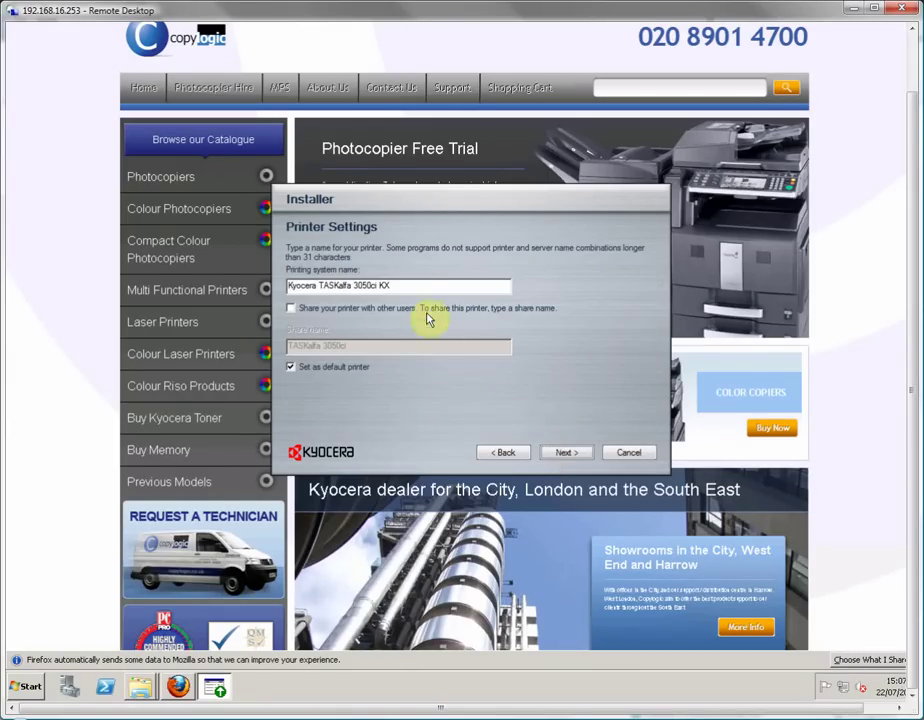
# Share the printer under its printing system name, Kyocera TASKalfa 3050ci KX, and start the installation.
pyautogui.moveTo(404, 285); pyautogui.dragTo(285, 283)
pyautogui.hotkey('ctrl', 'c')
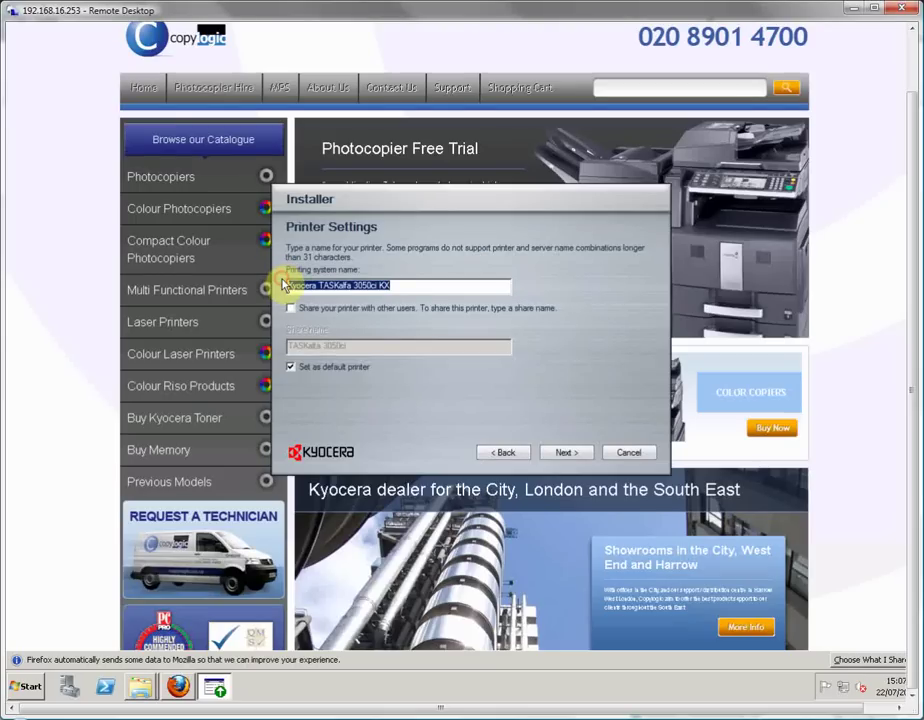
pyautogui.click(290, 309)
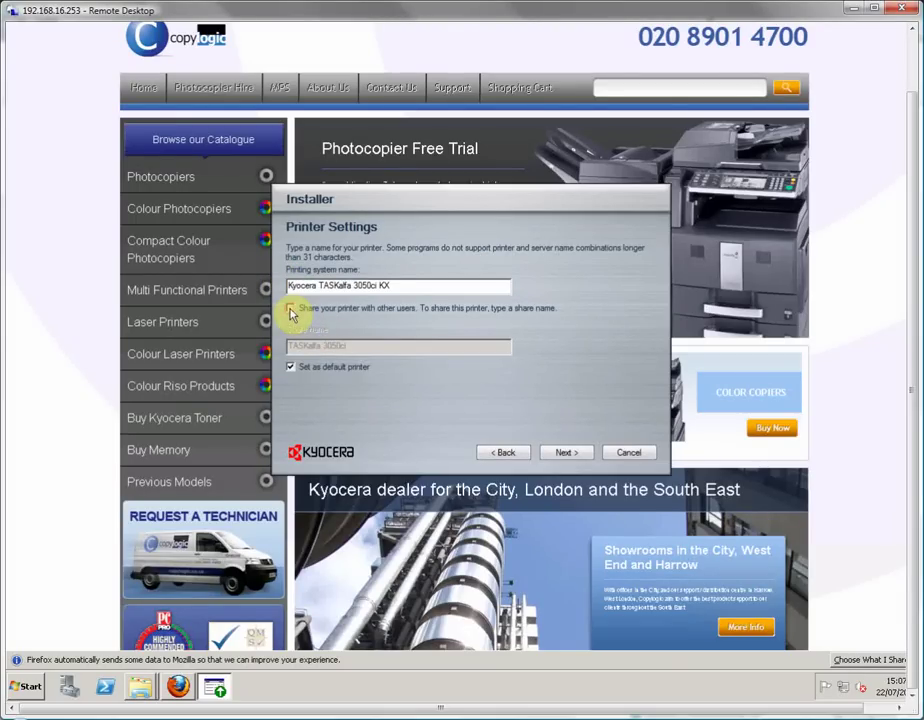
pyautogui.moveTo(362, 350); pyautogui.dragTo(285, 350)
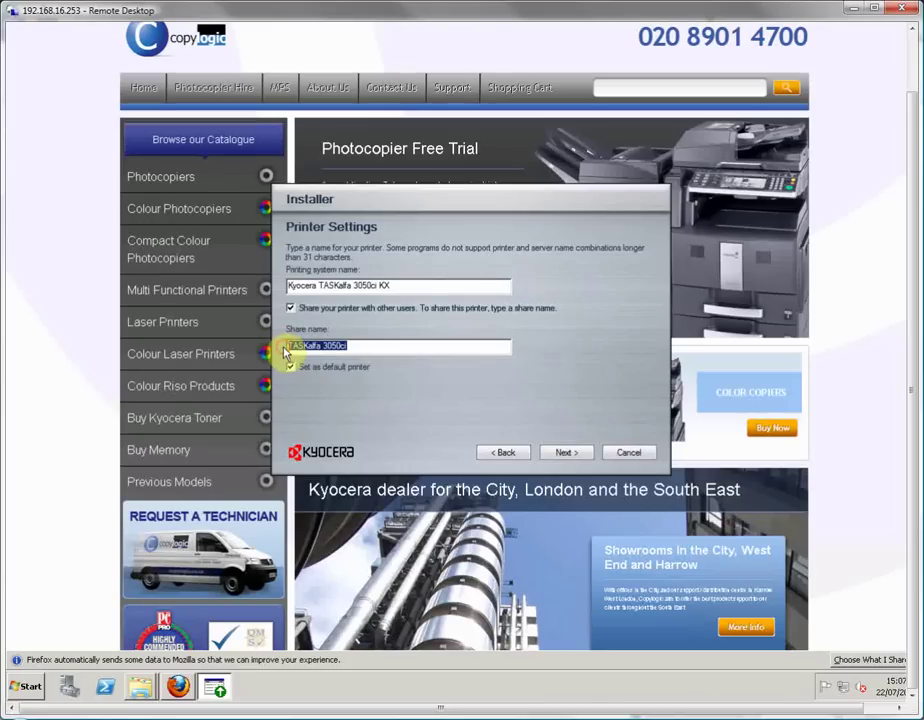
pyautogui.hotkey('ctrl', 'v')
pyautogui.click(567, 453)
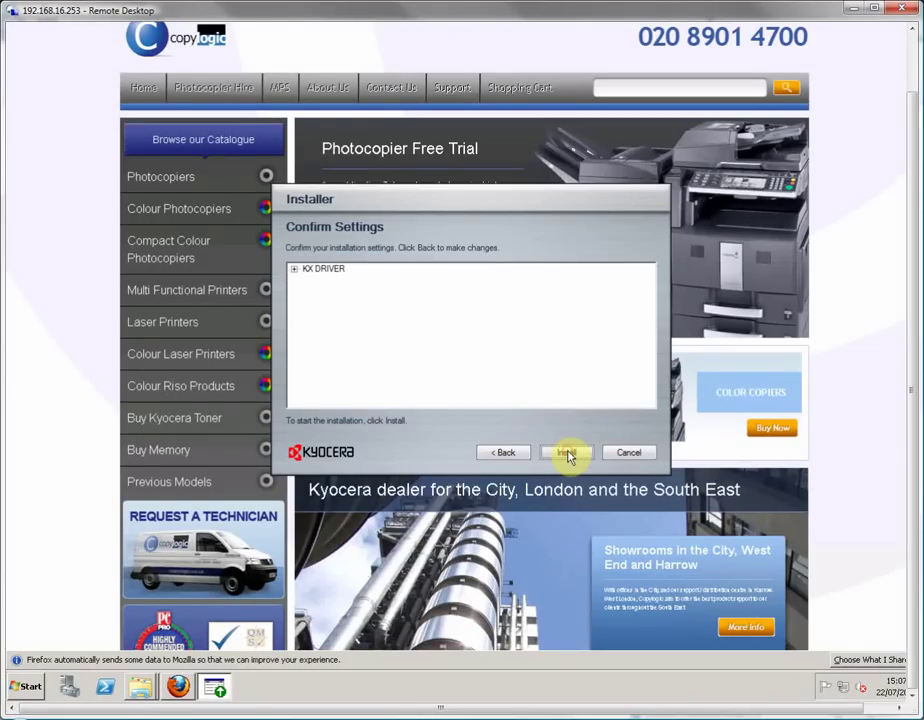
pyautogui.click(567, 454)
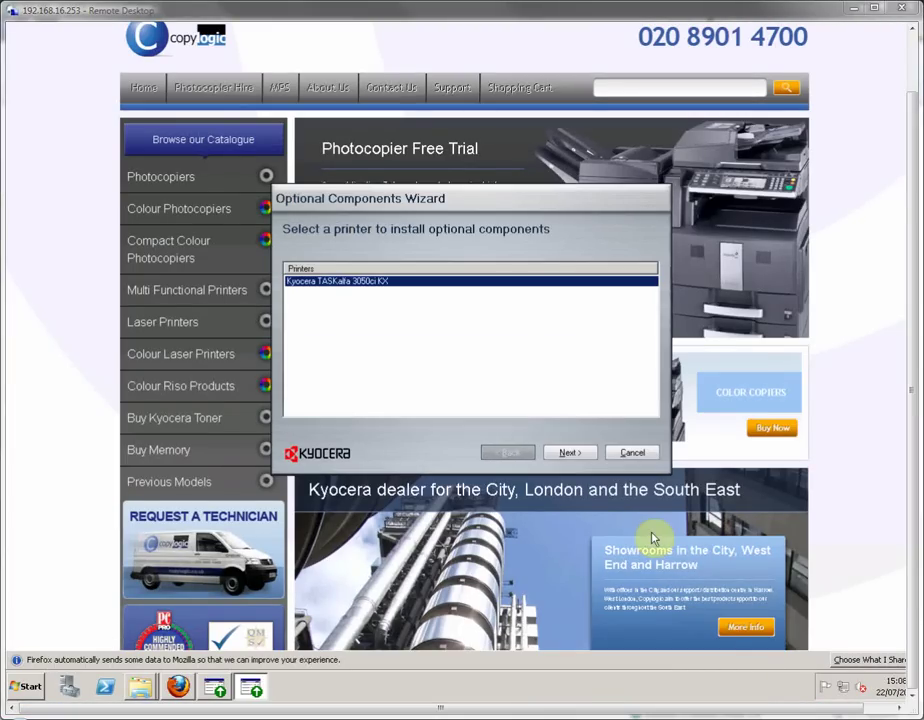
# Exit the Optional Components Wizard for the Kyocera TASKalfa 3050ci KX without installing any components.
pyautogui.click(570, 452)
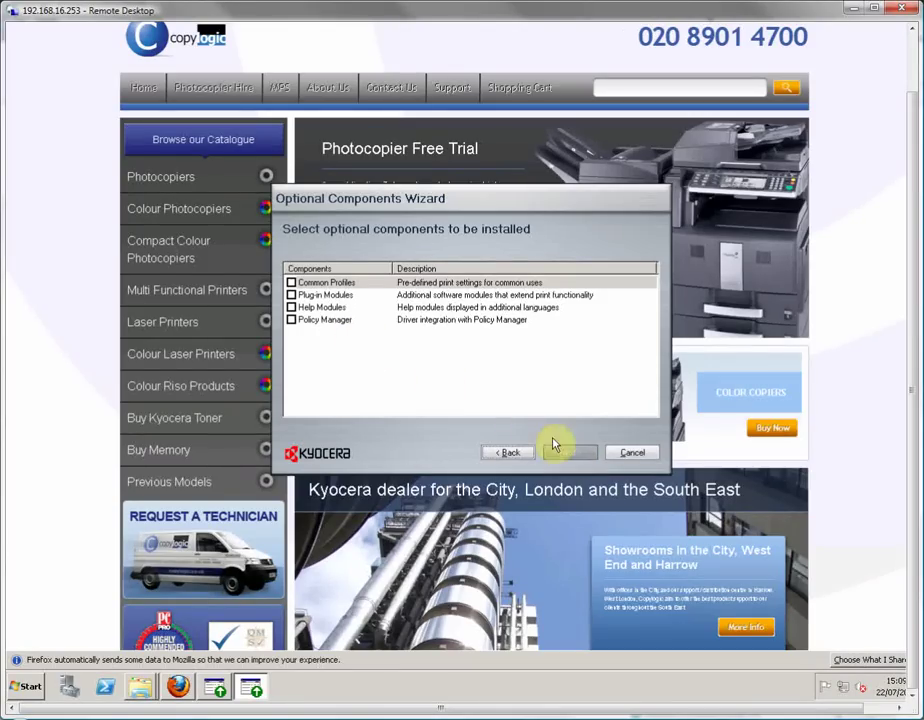
pyautogui.click(630, 454)
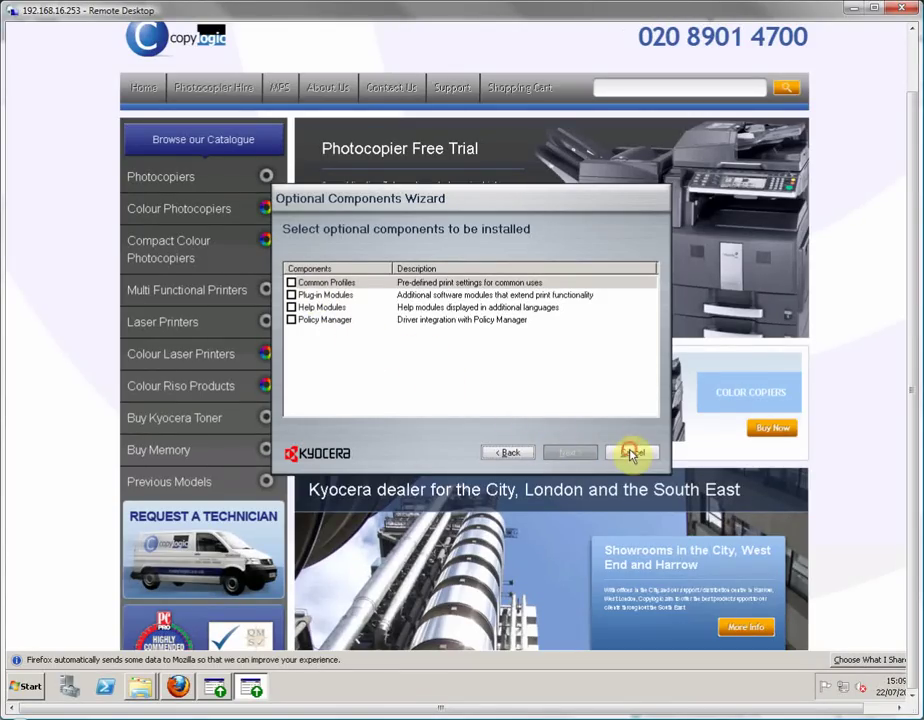
pyautogui.click(540, 373)
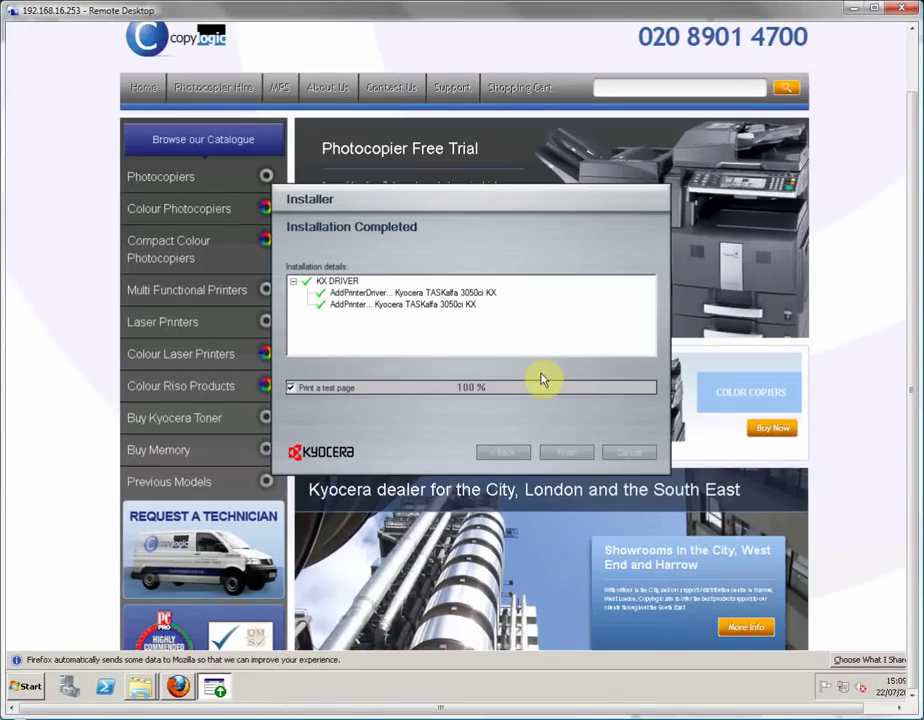
# Disable the Quick Print tab and Status Monitor options and finish the installer.
pyautogui.click(298, 405)
pyautogui.click(502, 388)
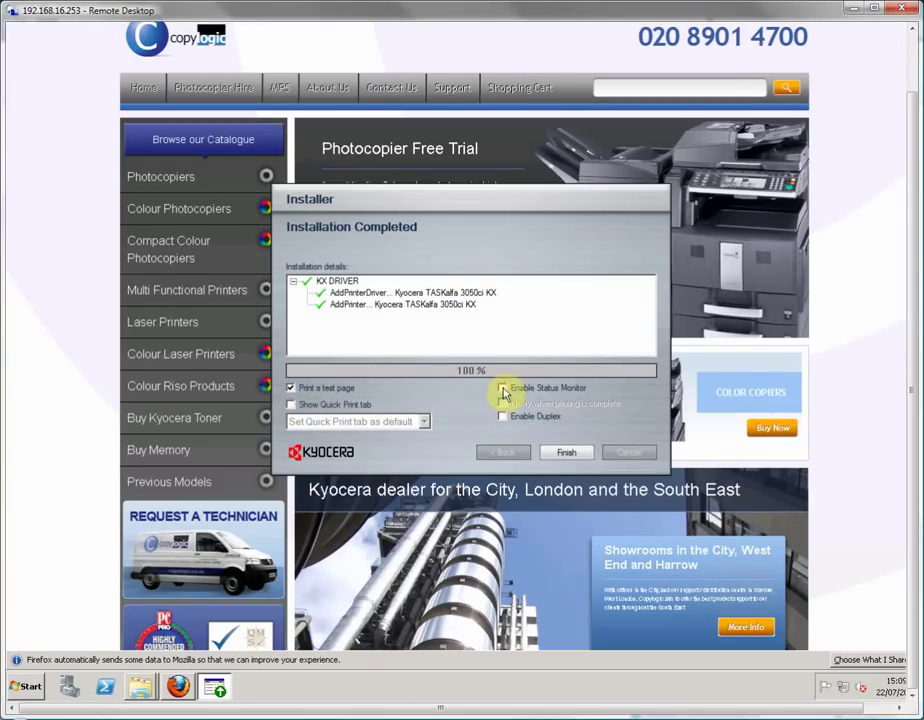
pyautogui.click(566, 455)
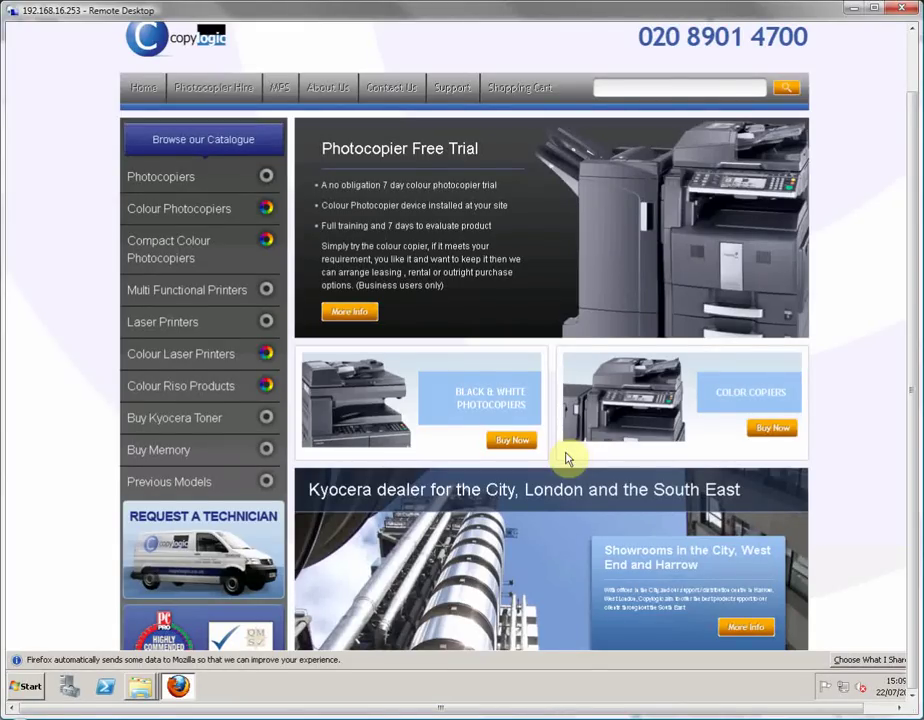
# Open the device settings in the printer properties of the Kyocera TASKalfa 3050ci KX from Devices and Printers.
pyautogui.click(27, 689)
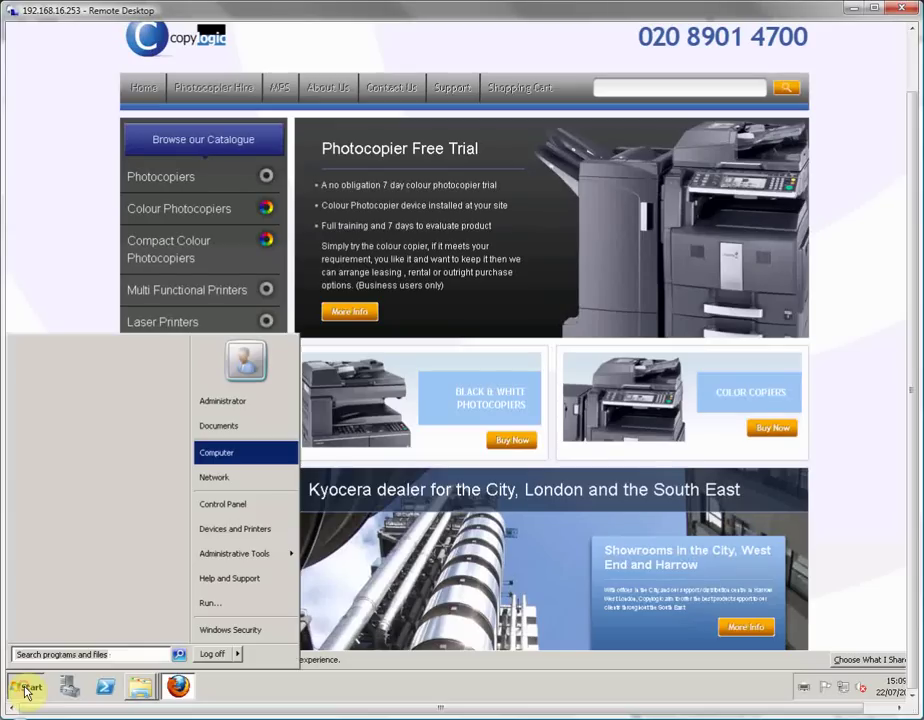
pyautogui.click(233, 530)
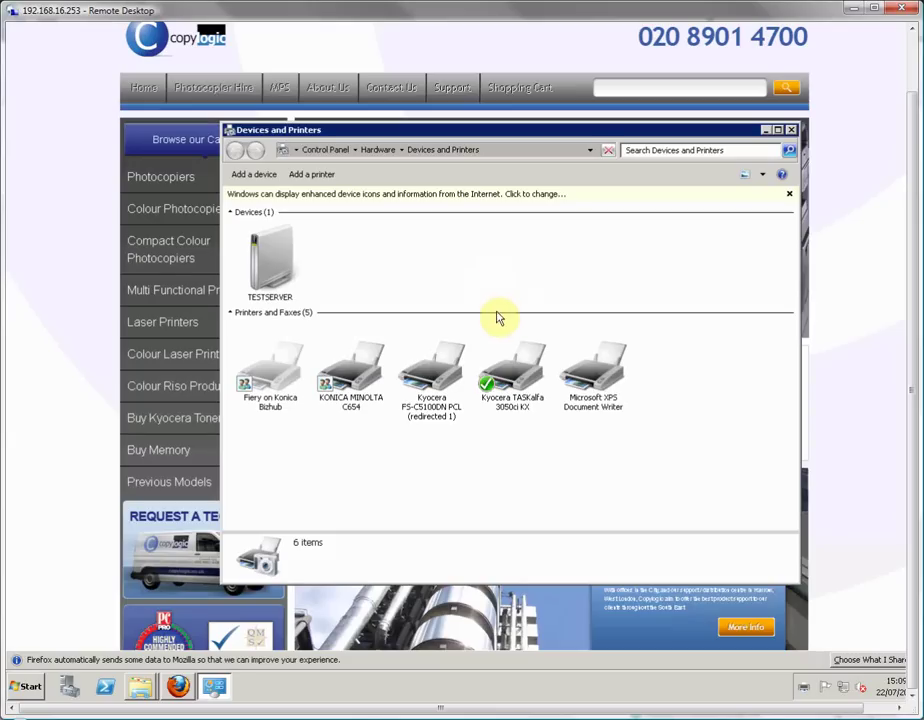
pyautogui.rightClick(508, 370)
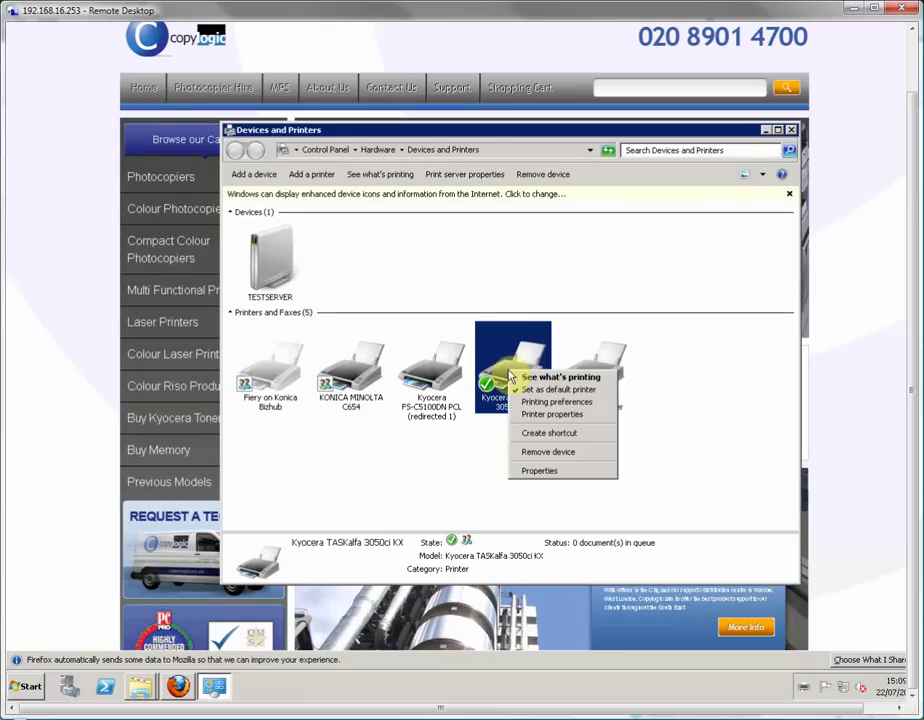
pyautogui.click(551, 416)
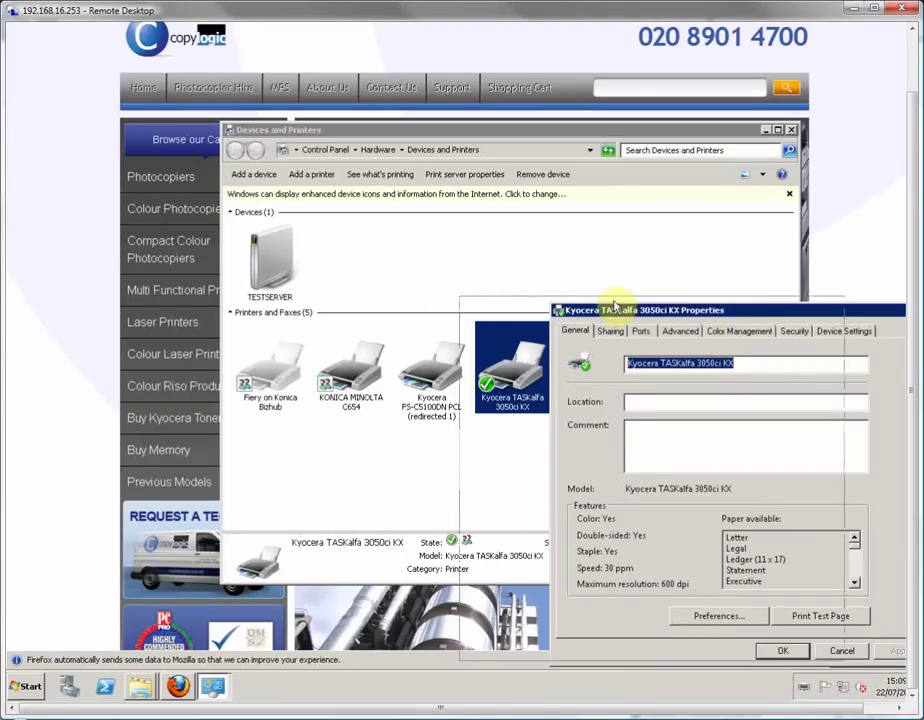
pyautogui.moveTo(712, 318); pyautogui.dragTo(598, 307)
pyautogui.click(735, 321)
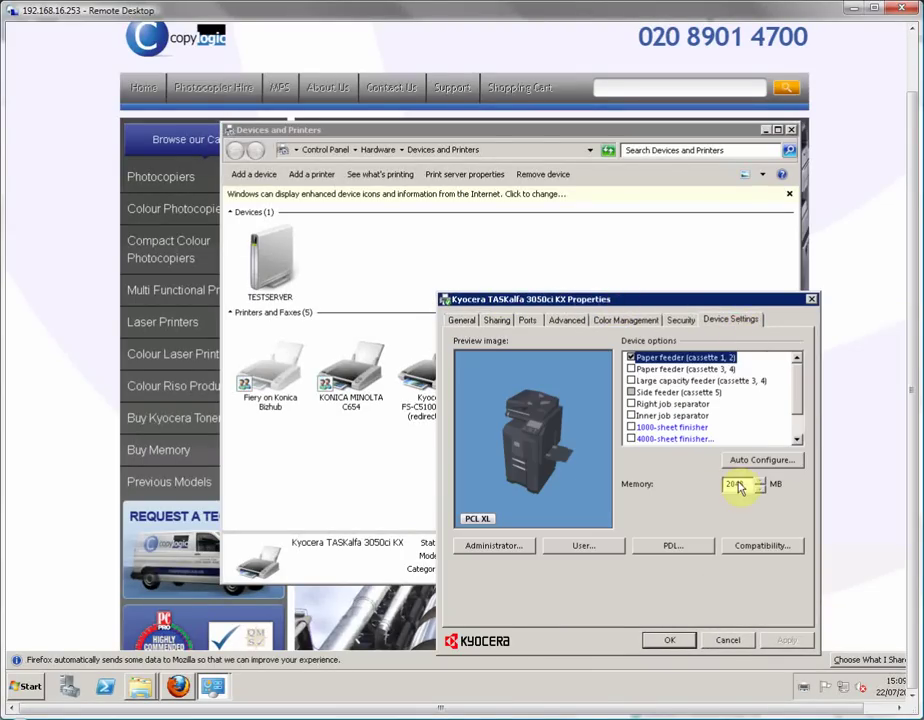
# Turn off silent auto configuration and auto-configure the printer's hardware features immediately.
pyautogui.click(760, 461)
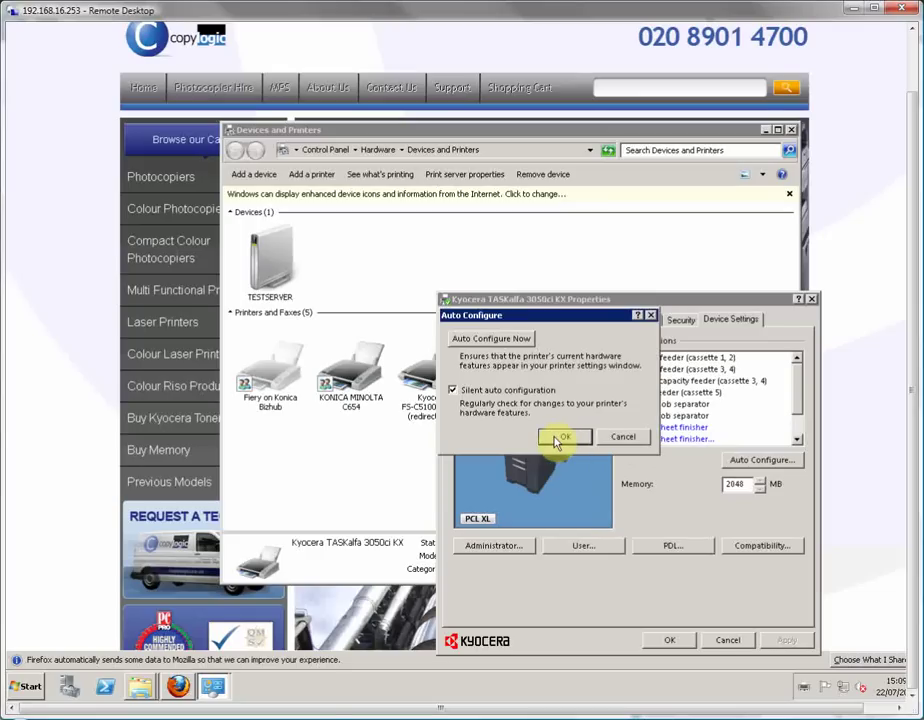
pyautogui.click(451, 390)
pyautogui.click(482, 343)
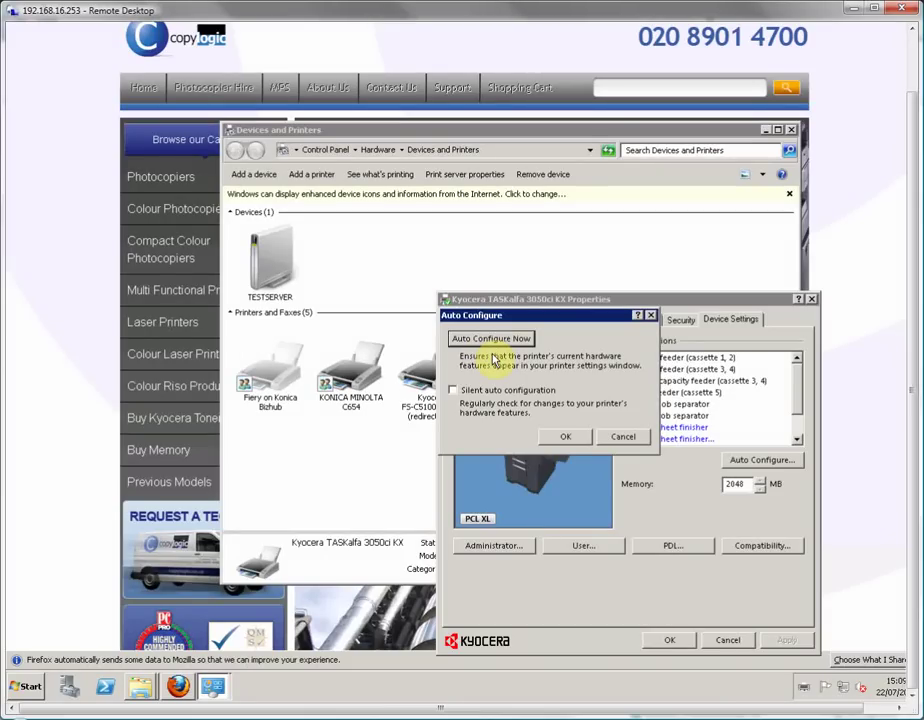
pyautogui.click(560, 436)
# Set the printer's page description language to PCL 5c in the PDL settings.
pyautogui.click(656, 545)
pyautogui.click(599, 340)
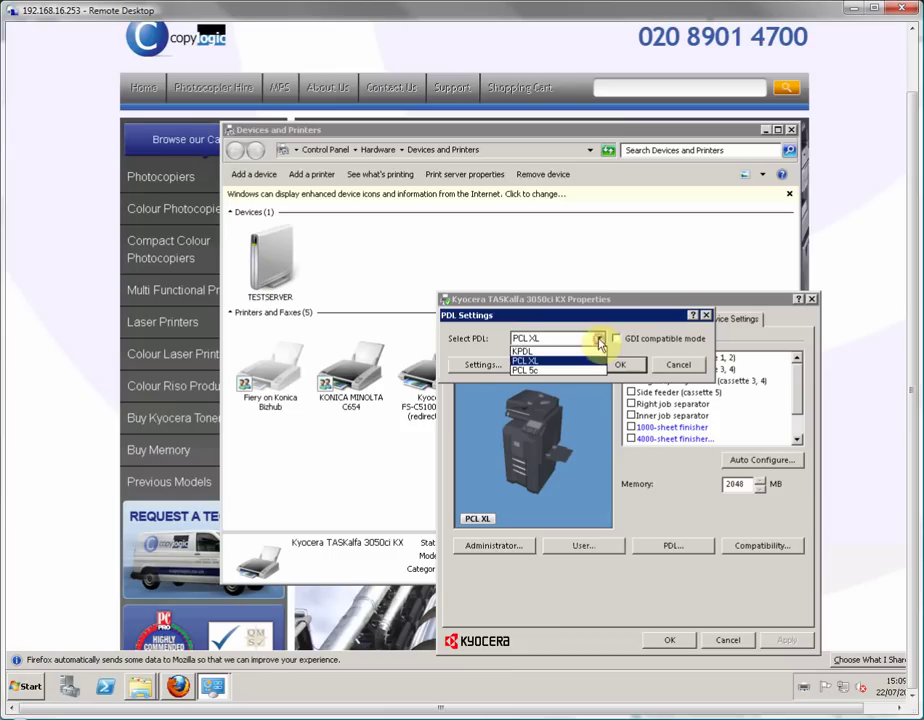
pyautogui.click(580, 372)
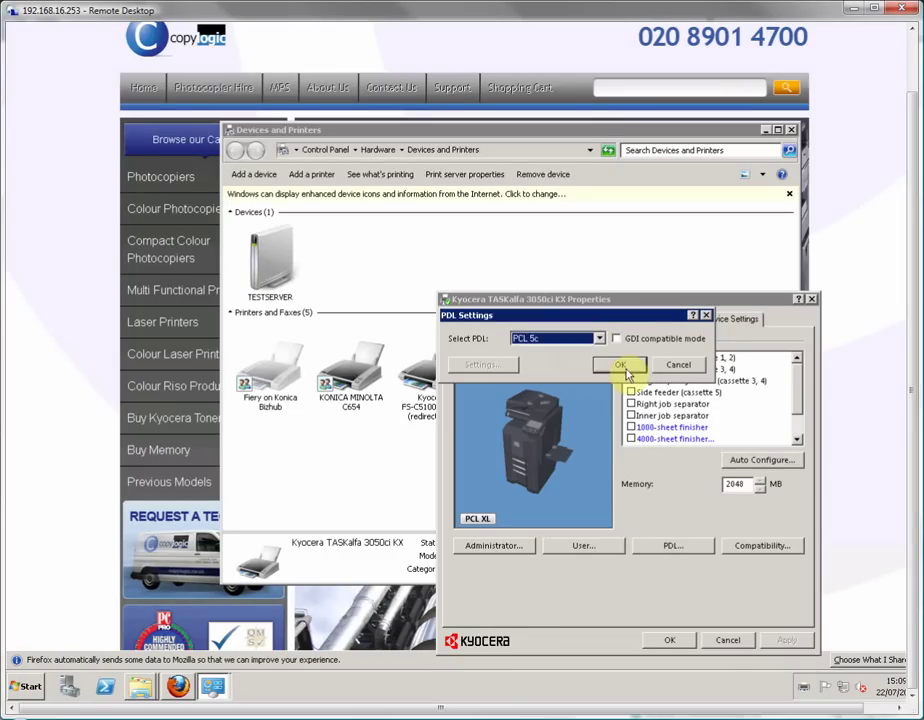
pyautogui.click(620, 365)
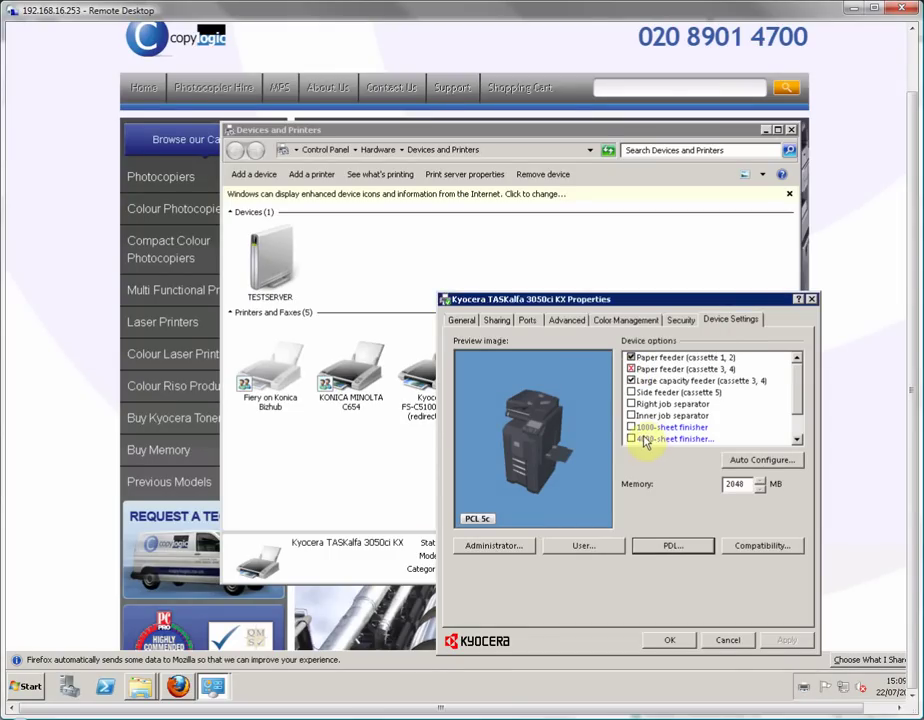
# Set the color mode to black in the printing defaults of the Kyocera TASKalfa 3050ci KX.
pyautogui.click(566, 322)
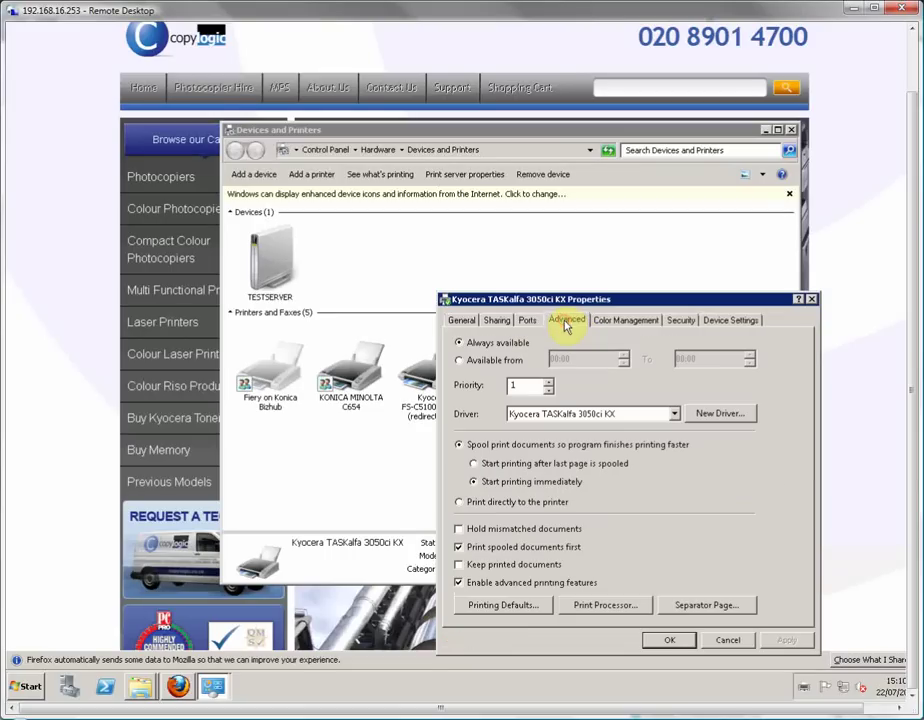
pyautogui.click(517, 606)
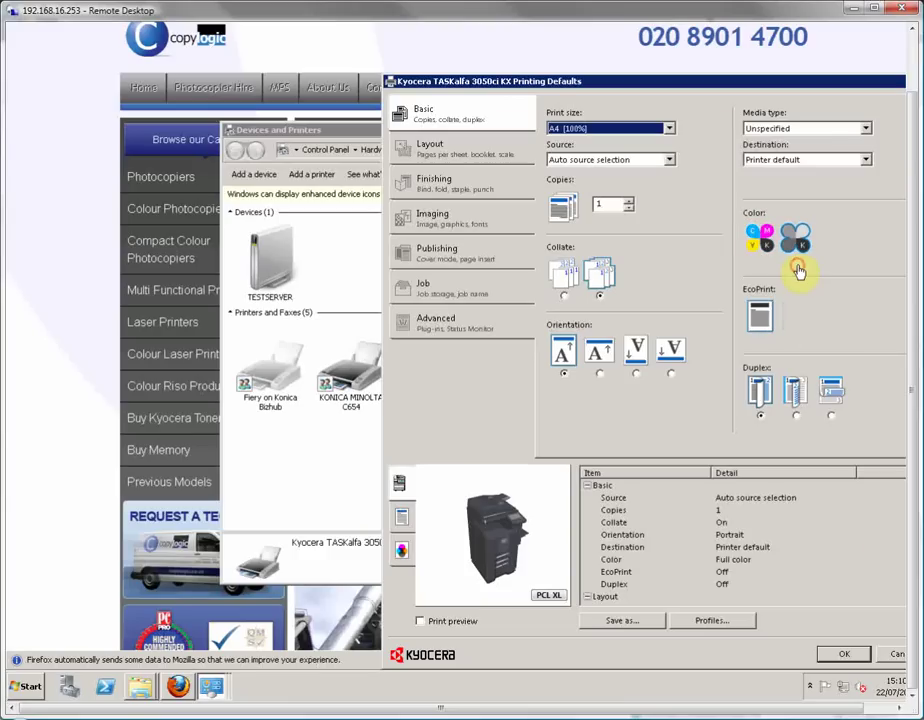
pyautogui.click(797, 263)
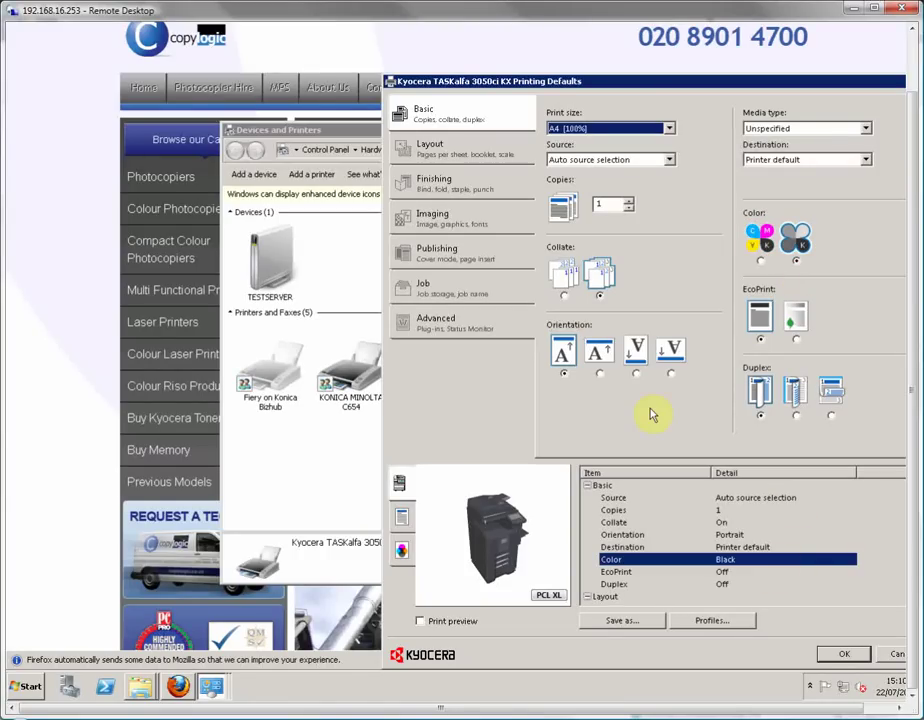
# Review the layout, finishing, imaging, publishing, job and advanced printing defaults, and accept the printing defaults.
pyautogui.click(449, 160)
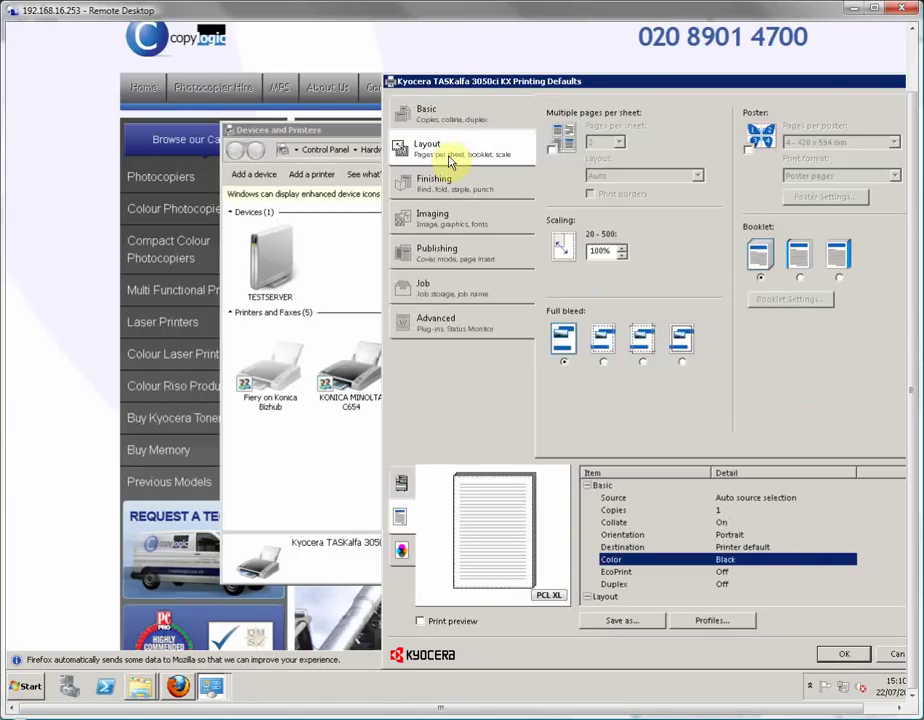
pyautogui.click(428, 186)
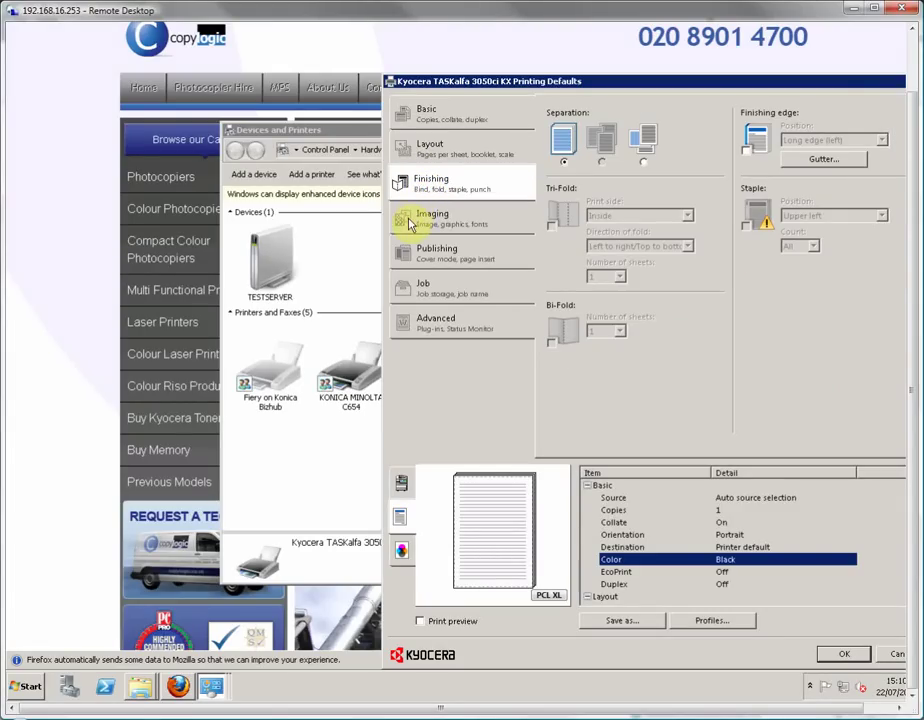
pyautogui.click(409, 224)
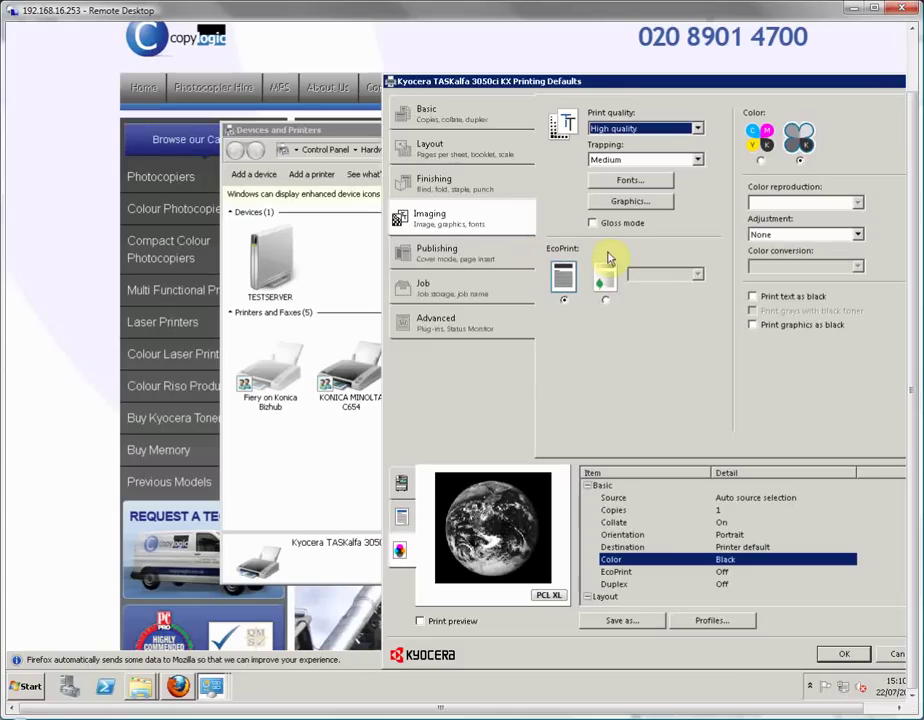
pyautogui.click(433, 252)
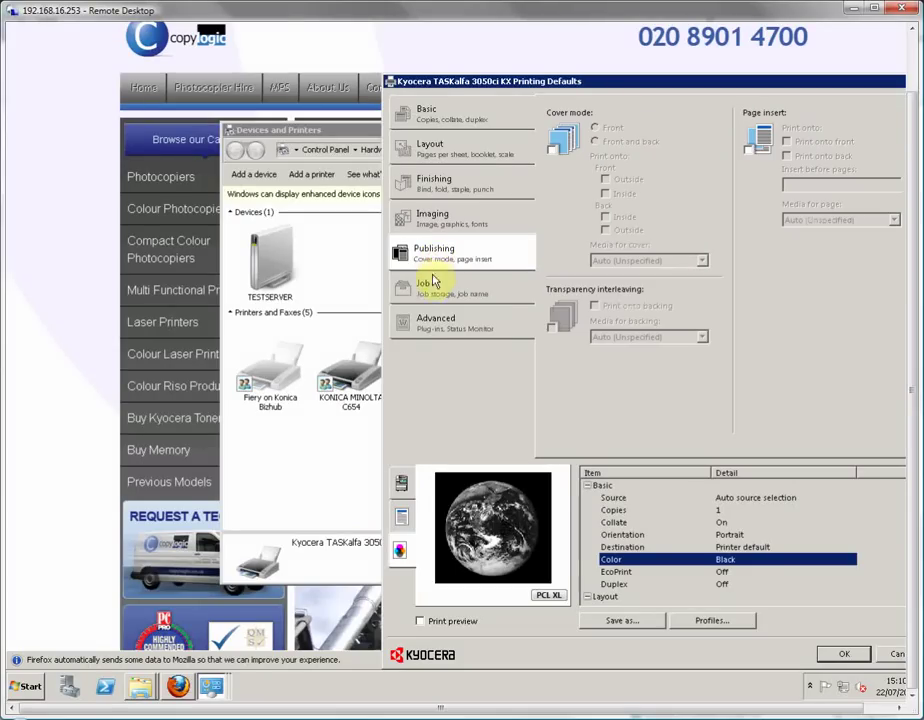
pyautogui.click(432, 285)
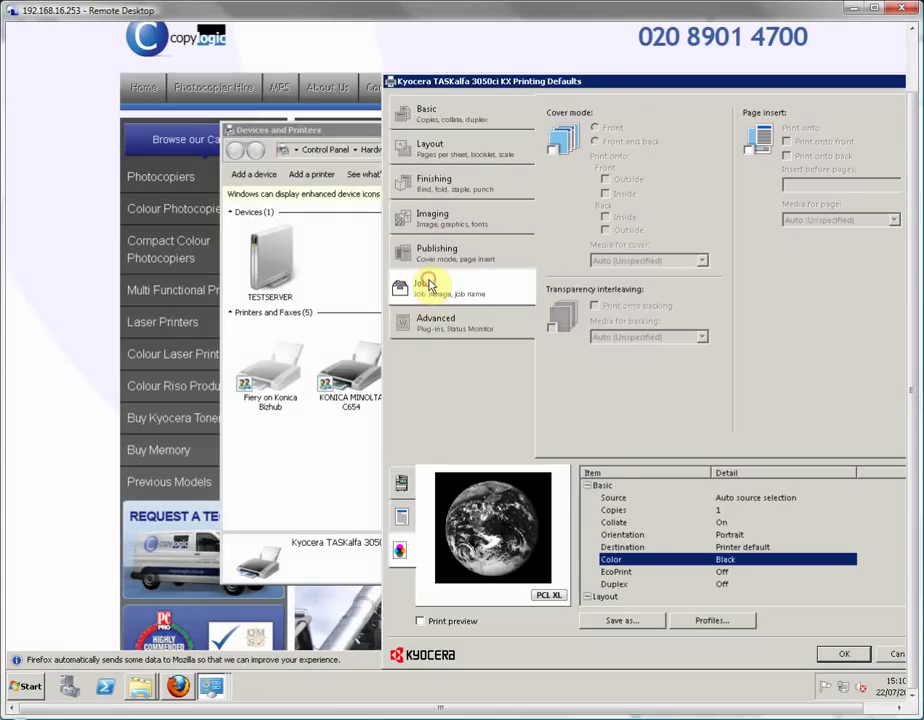
pyautogui.click(444, 336)
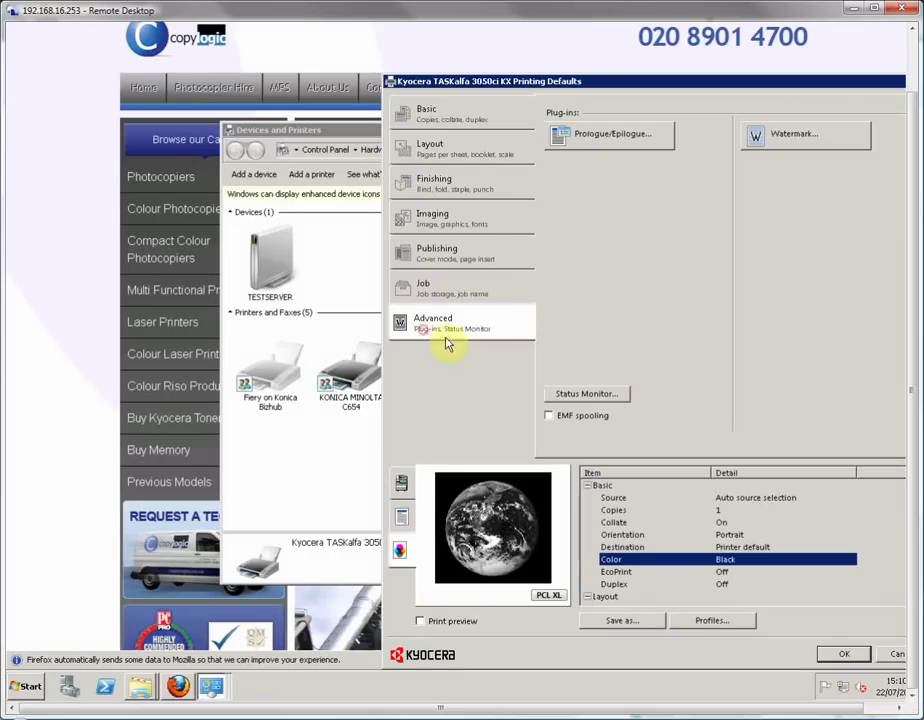
pyautogui.click(836, 655)
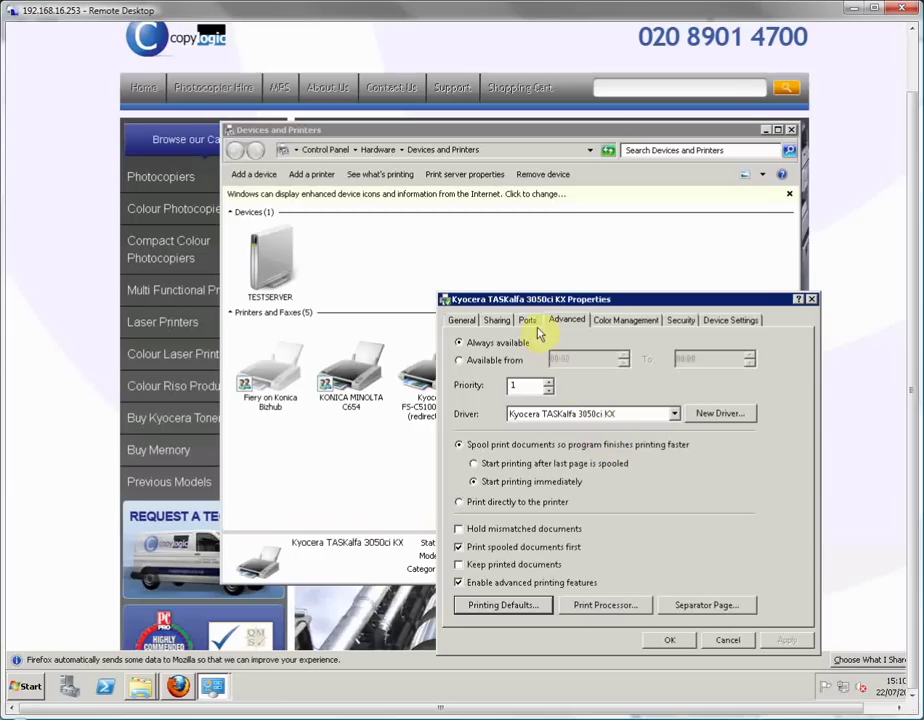
# Check the printer's port assignment, share name and general properties.
pyautogui.click(528, 321)
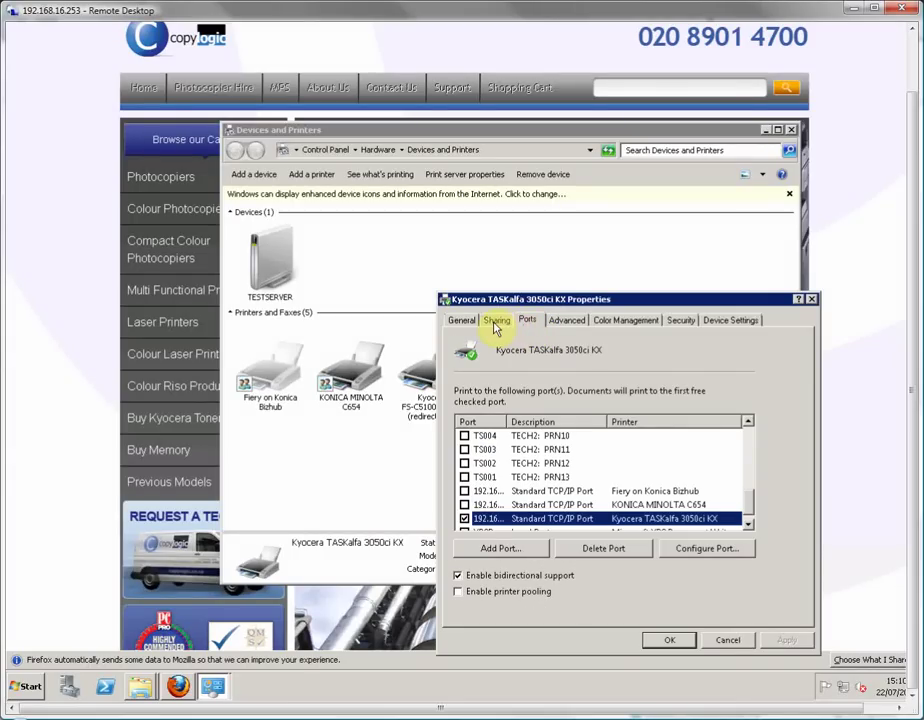
pyautogui.click(495, 322)
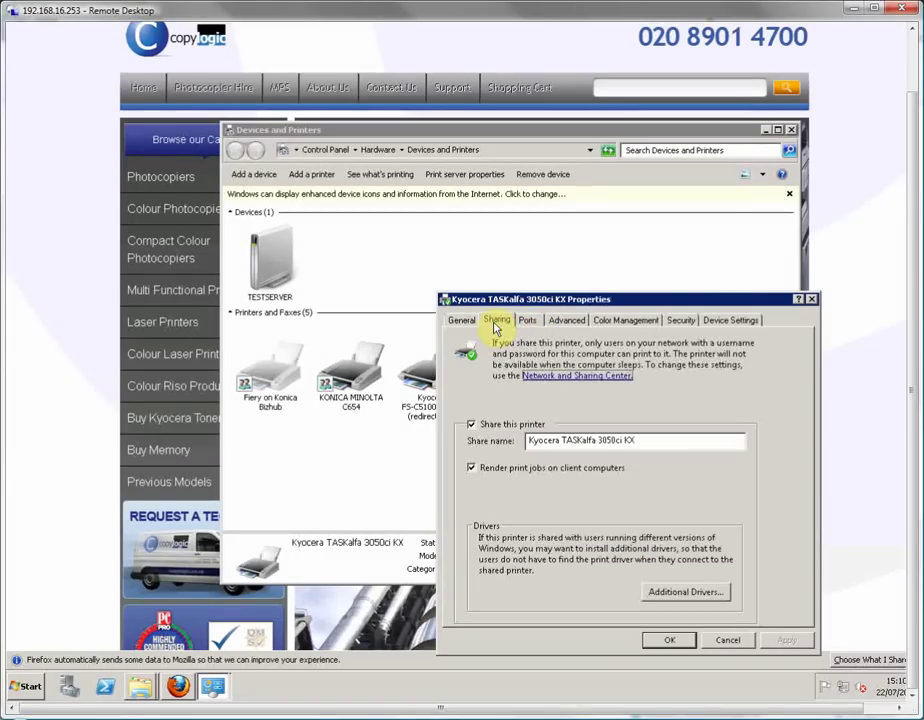
pyautogui.moveTo(641, 441); pyautogui.dragTo(533, 443)
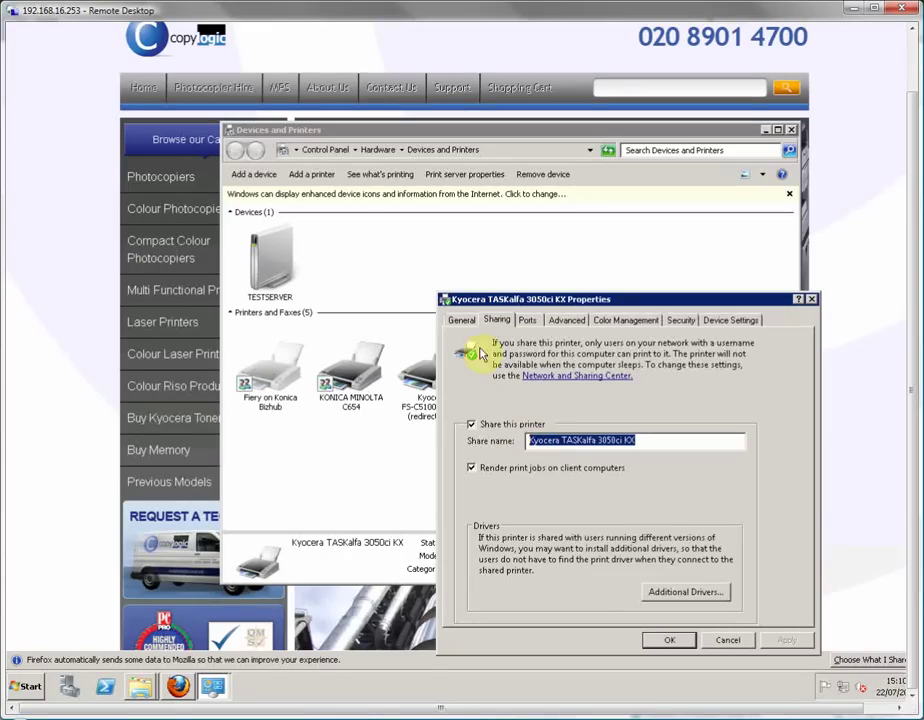
pyautogui.click(461, 322)
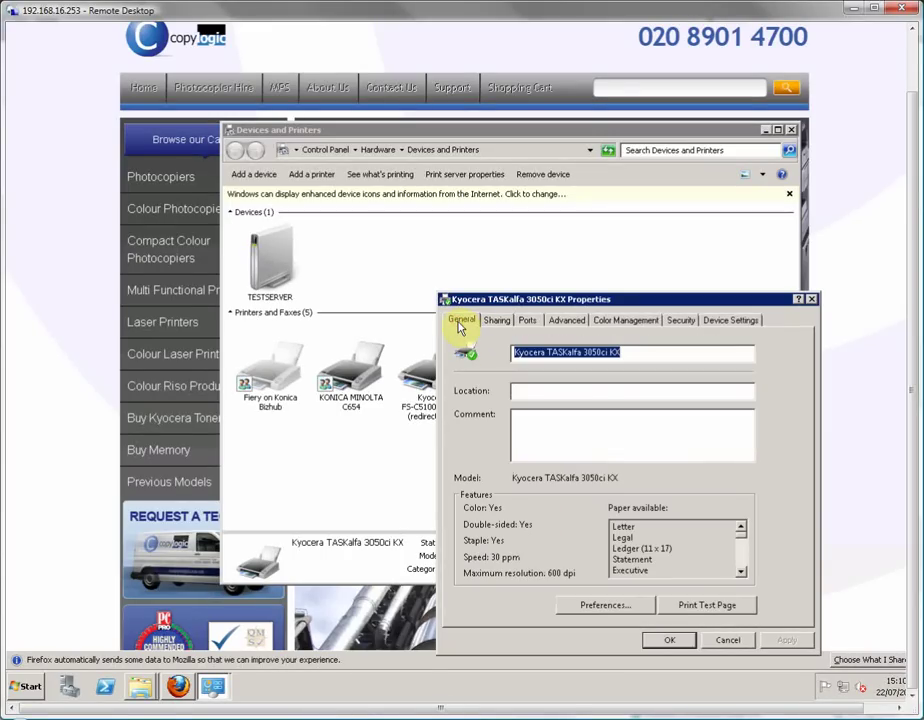
# Add the x86 Type 3 - User Mode driver to the shared printer's additional drivers.
pyautogui.click(497, 321)
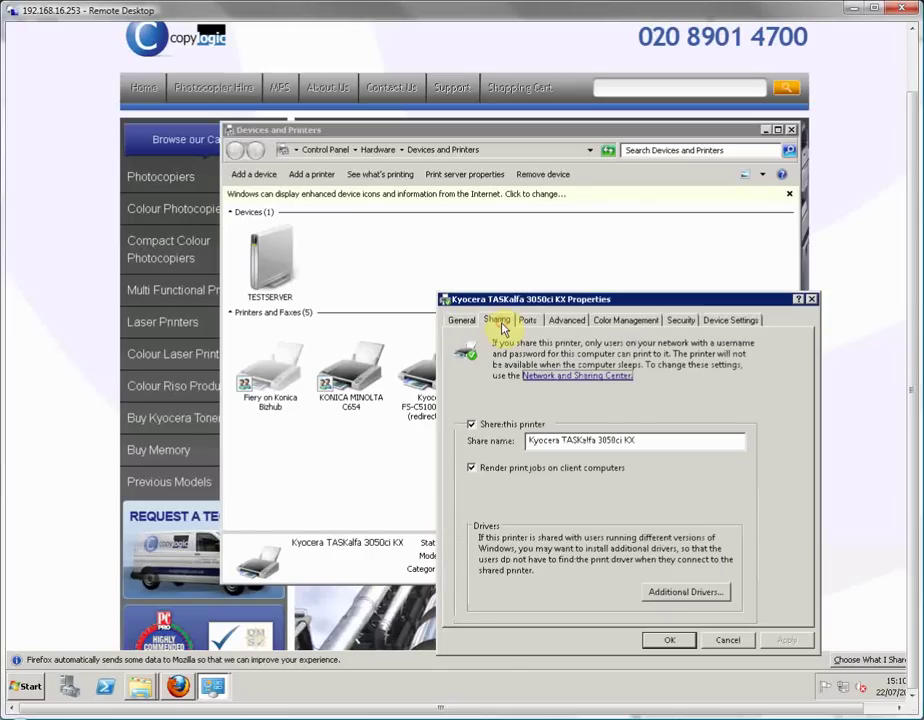
pyautogui.click(708, 593)
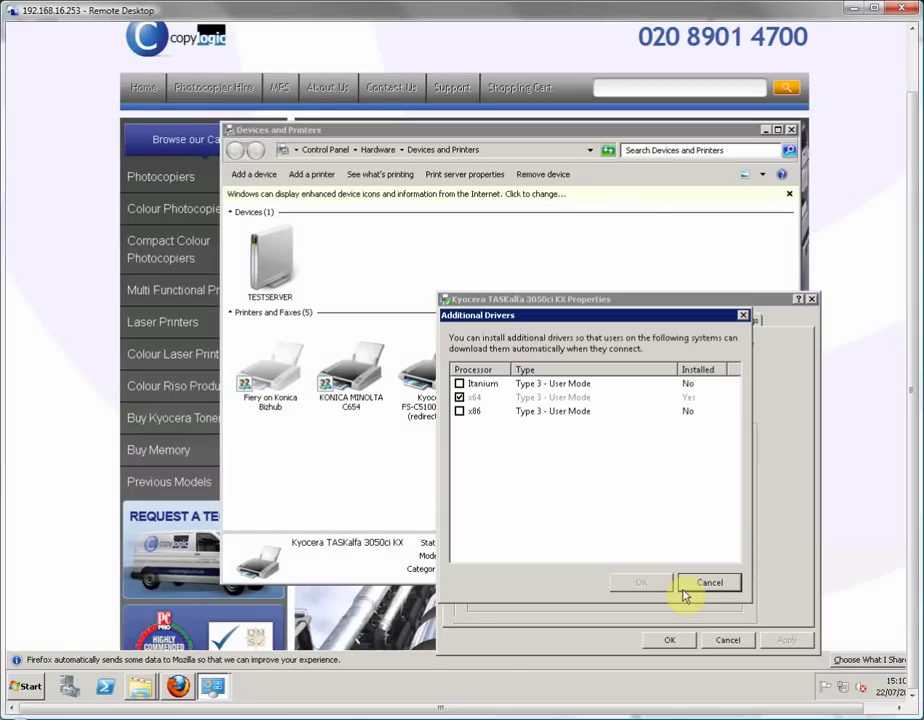
pyautogui.click(459, 411)
pyautogui.click(645, 583)
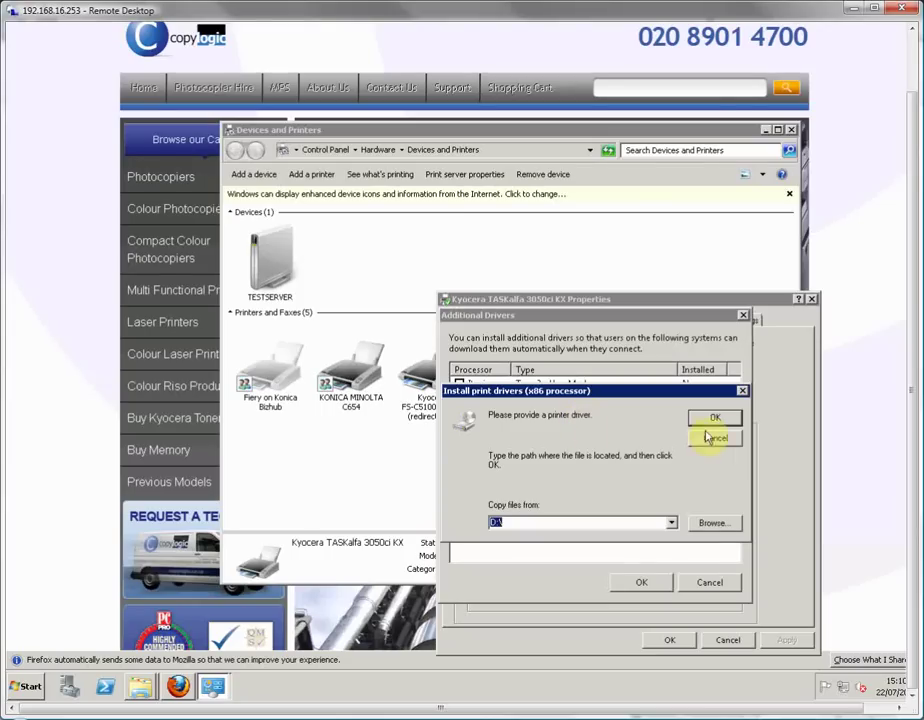
# Start browsing for the x86 driver files and copy the path of the Downloads folder from its Explorer window.
pyautogui.click(714, 527)
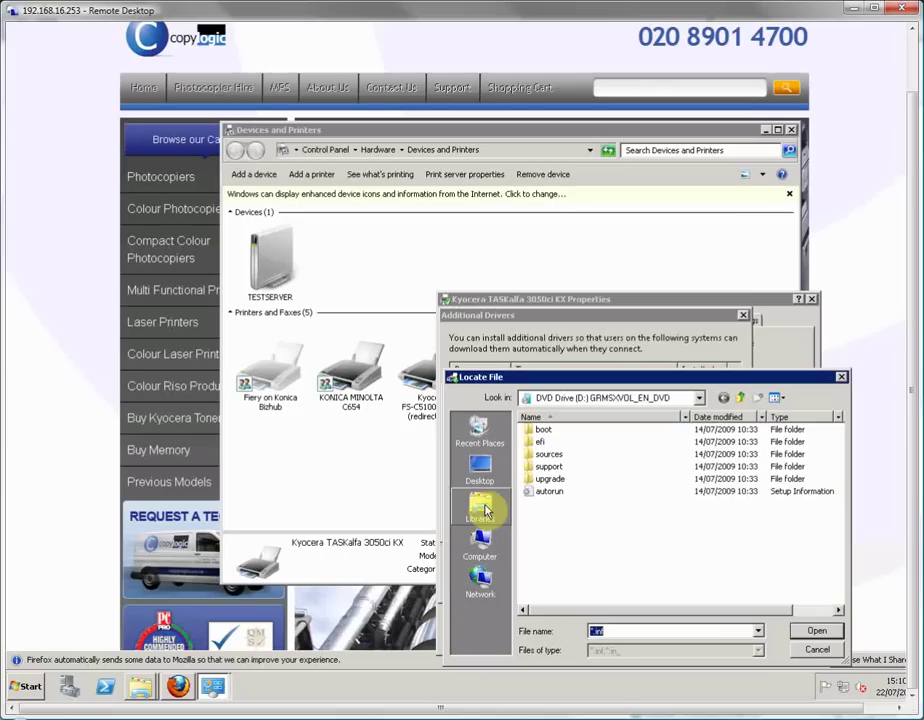
pyautogui.click(480, 508)
pyautogui.moveTo(145, 688)
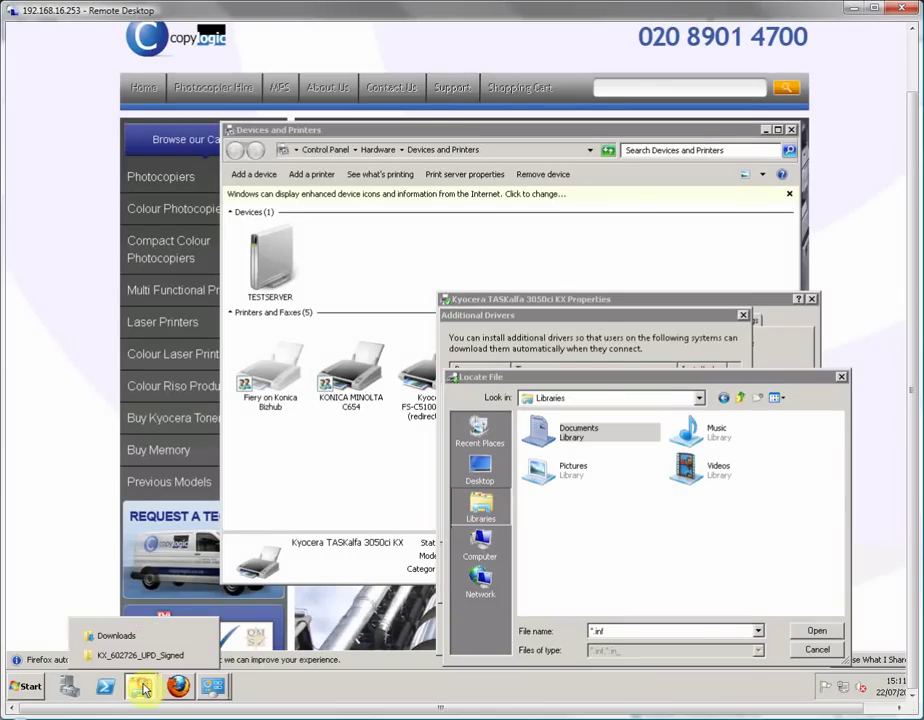
pyautogui.click(122, 636)
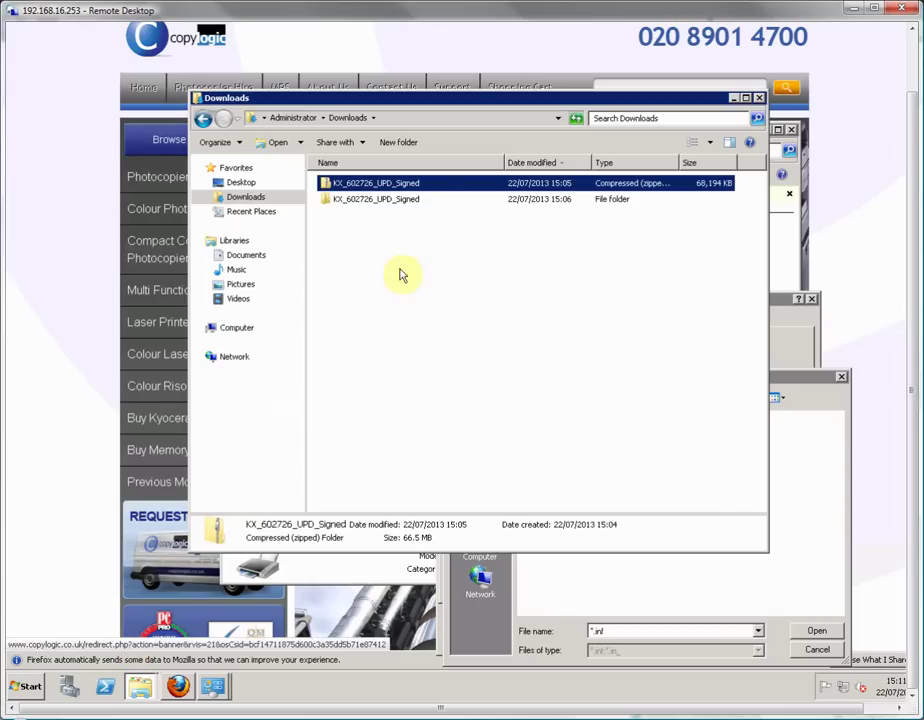
pyautogui.click(411, 120)
pyautogui.hotkey('ctrl', 'c')
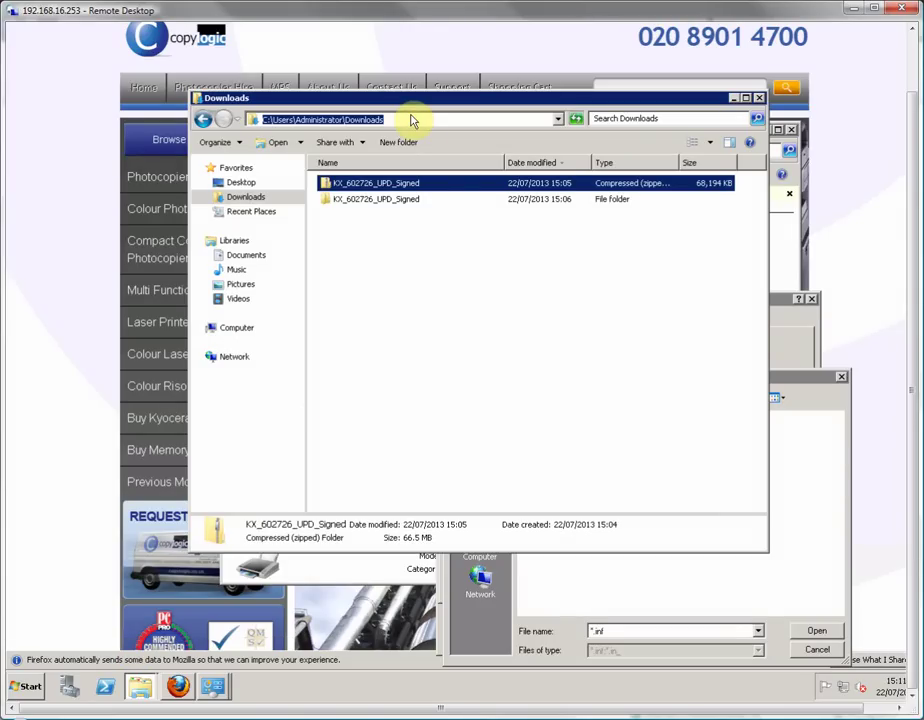
pyautogui.click(759, 100)
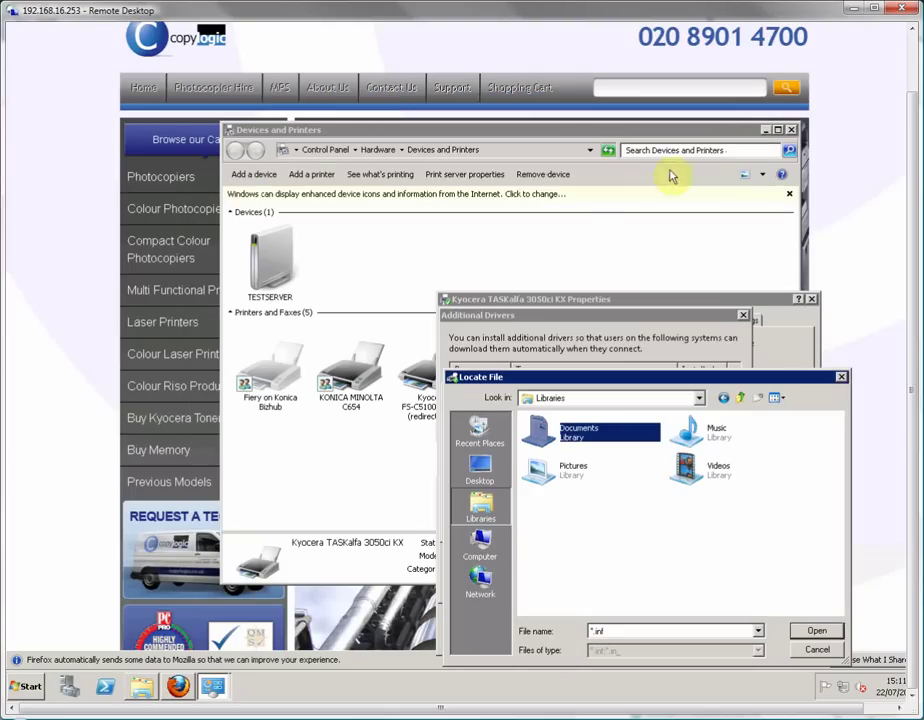
# Go to C:\Users\Administrator\Downloads in the Locate File dialog using the copied path.
pyautogui.click(578, 400)
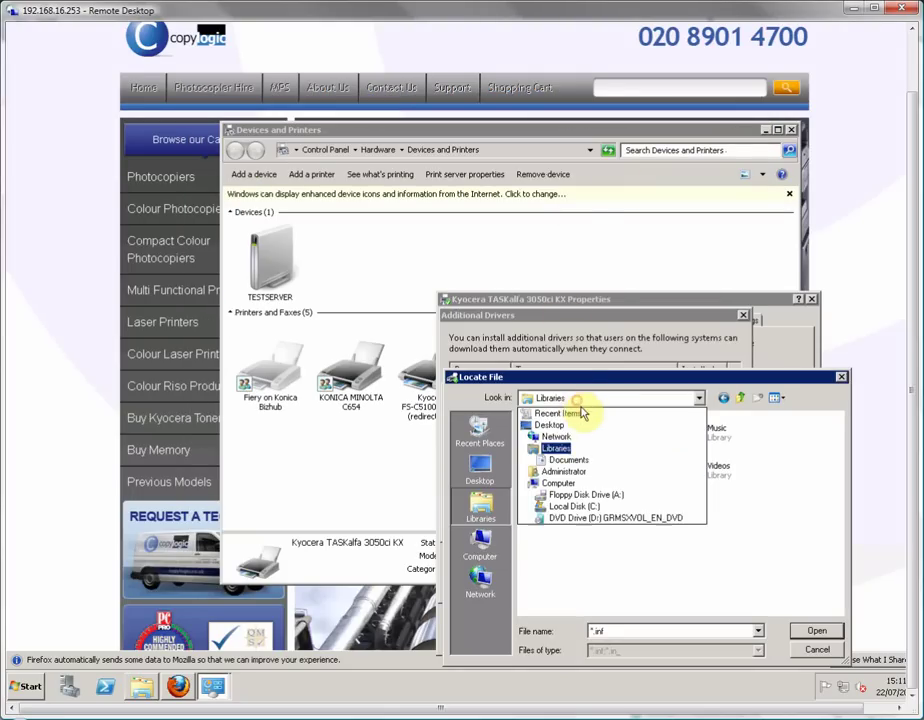
pyautogui.click(624, 630)
pyautogui.moveTo(624, 630); pyautogui.dragTo(557, 633)
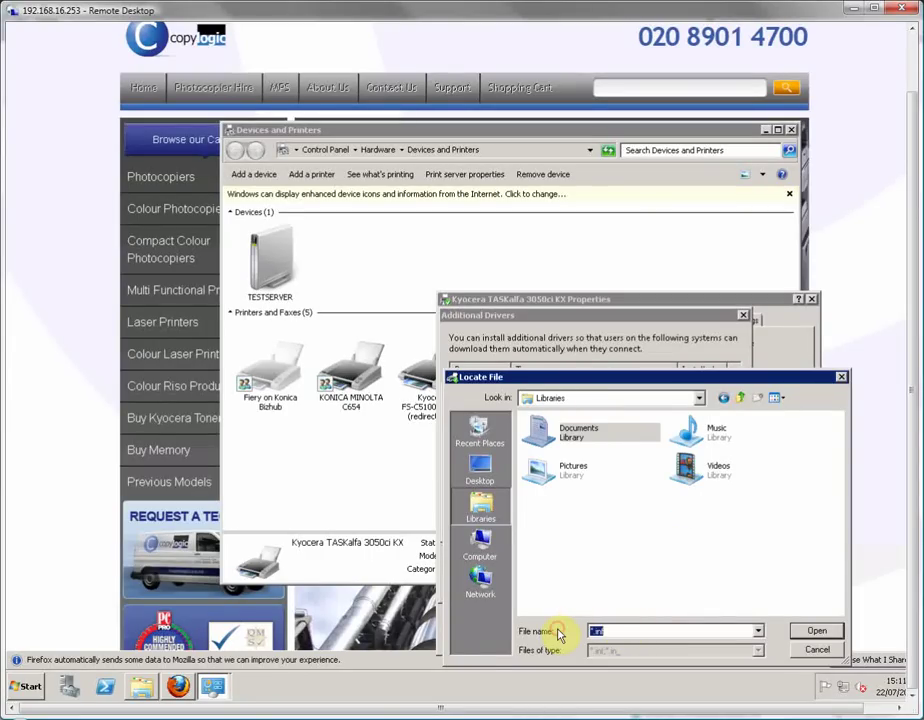
pyautogui.hotkey('ctrl', 'v')
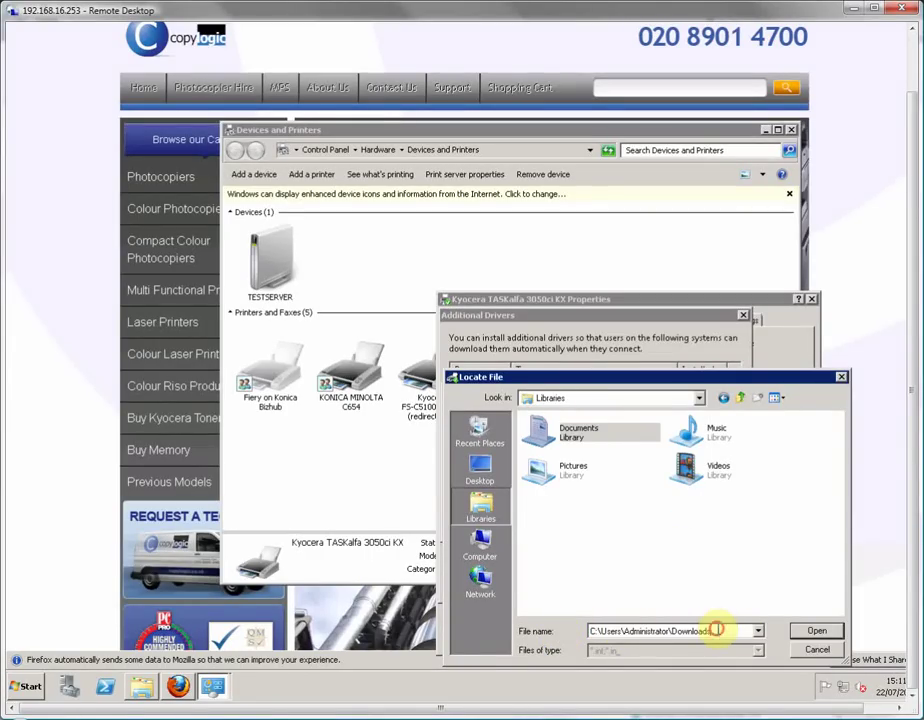
pyautogui.press('Return')
# Choose OEMSETUP.INF from the XP and newer folder inside the extracted KX_602726_UPD_Signed driver package.
pyautogui.click(556, 430)
pyautogui.doubleClick(556, 430)
pyautogui.doubleClick(546, 431)
pyautogui.doubleClick(549, 431)
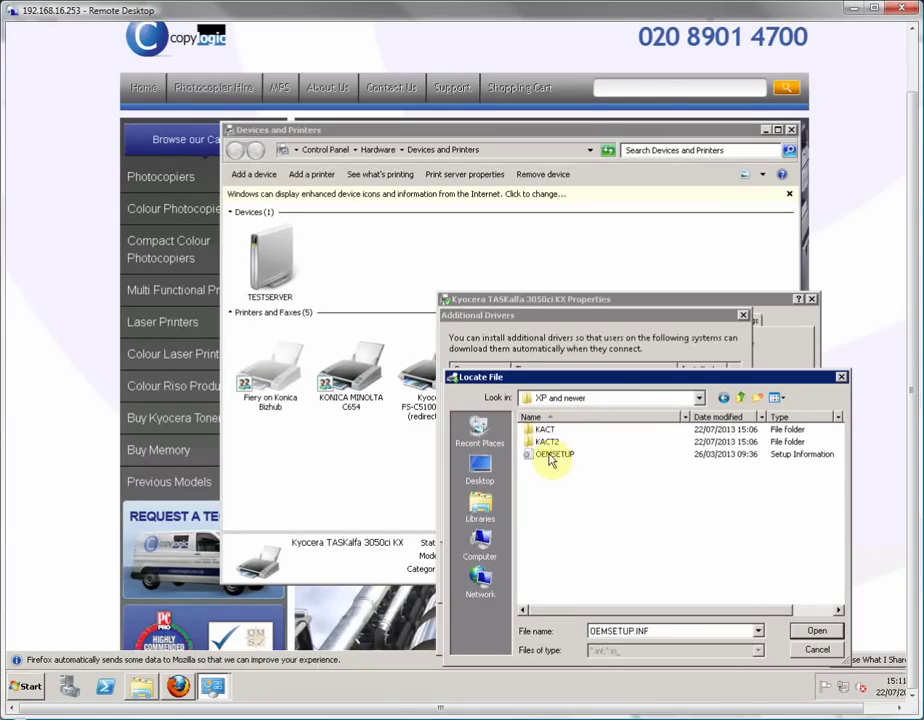
pyautogui.click(549, 458)
pyautogui.click(817, 633)
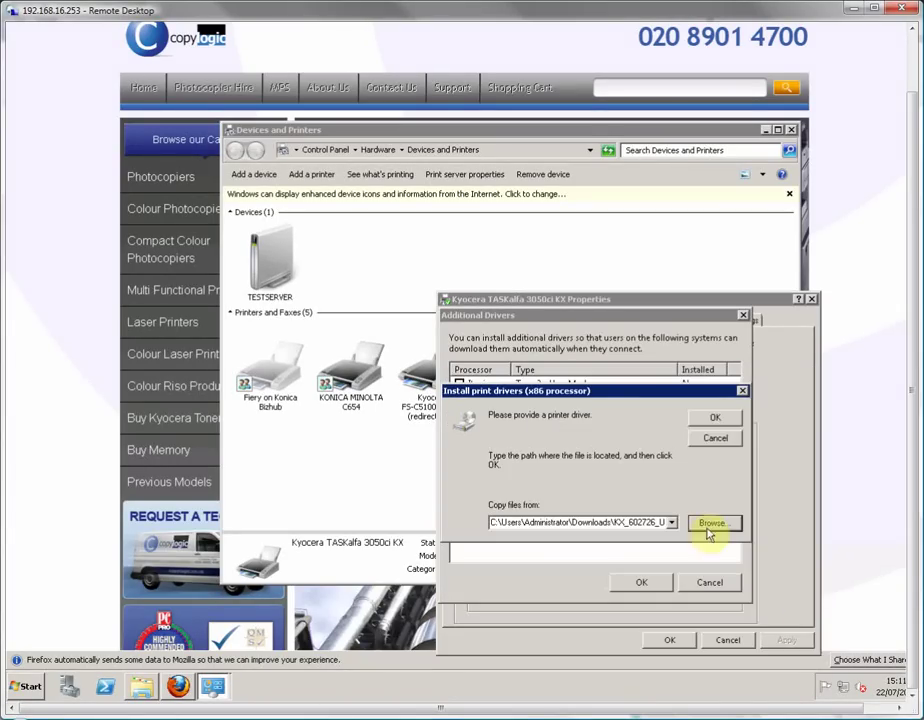
# Install the x86 driver from the chosen path and close the printer properties.
pyautogui.click(710, 419)
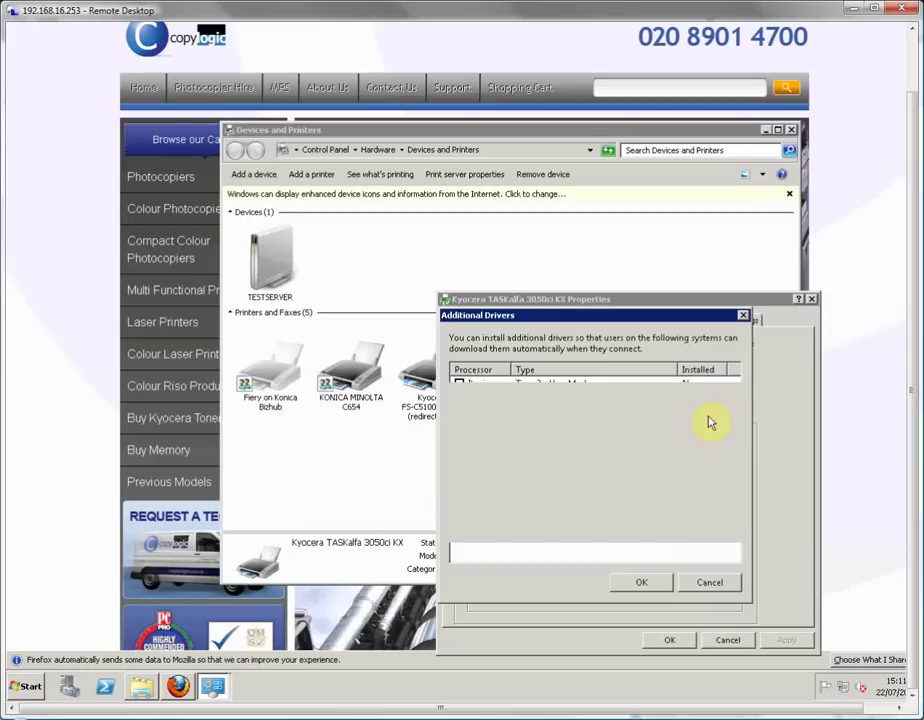
pyautogui.click(645, 583)
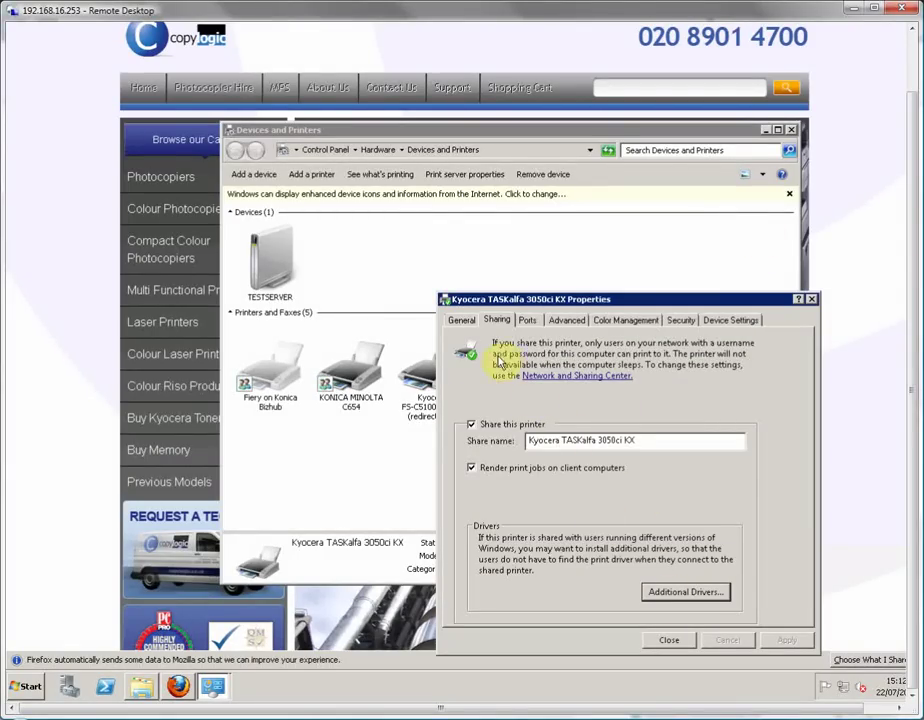
pyautogui.click(666, 640)
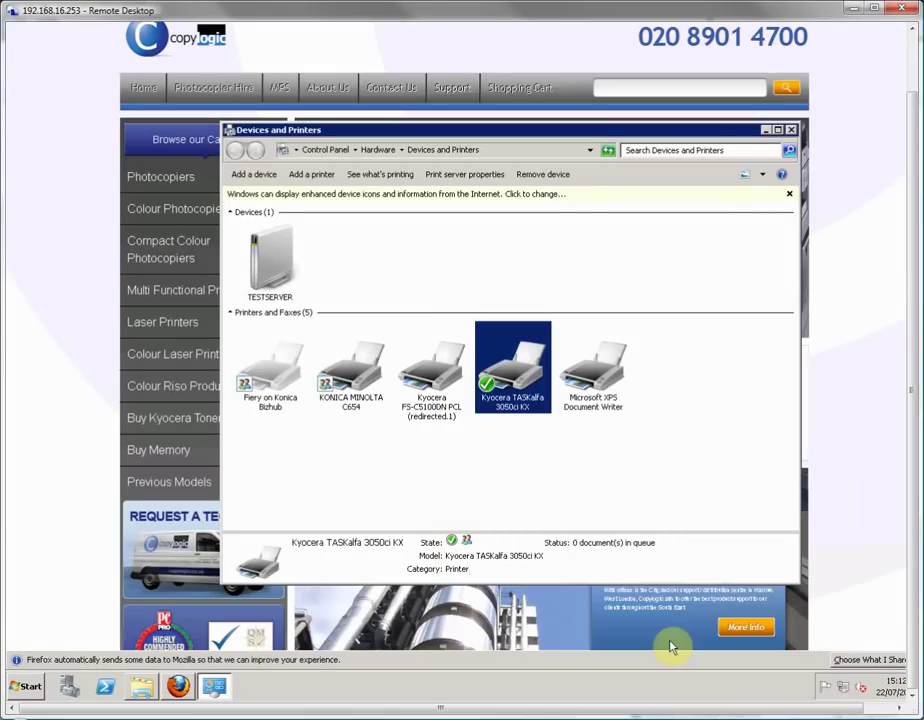
# Print a test page from the Kyocera TASKalfa 3050ci KX properties and close its properties and print queue.
pyautogui.doubleClick(525, 373)
pyautogui.click(60, 54)
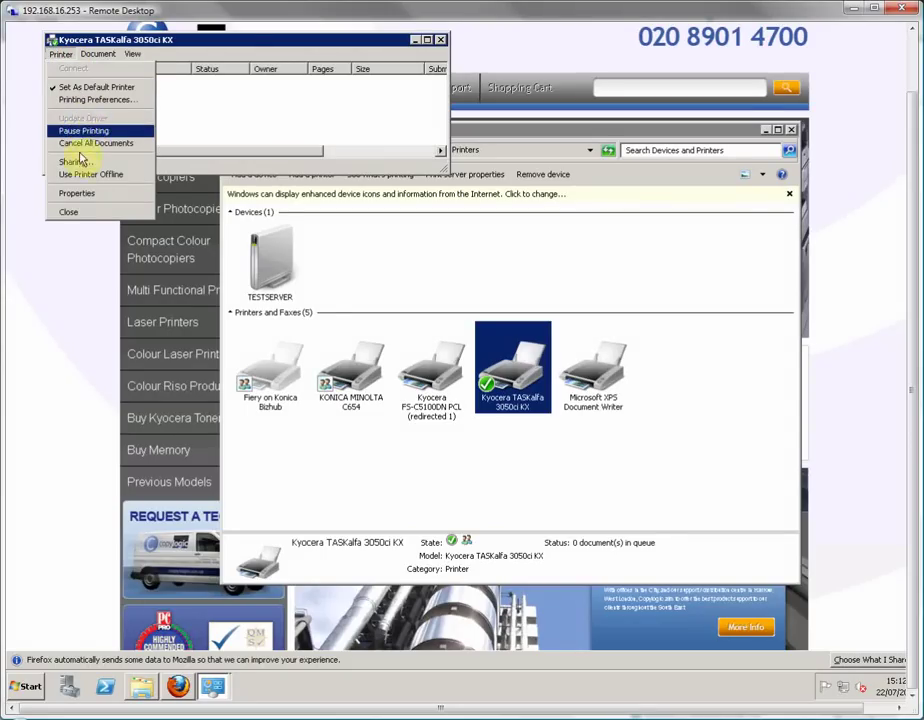
pyautogui.click(76, 193)
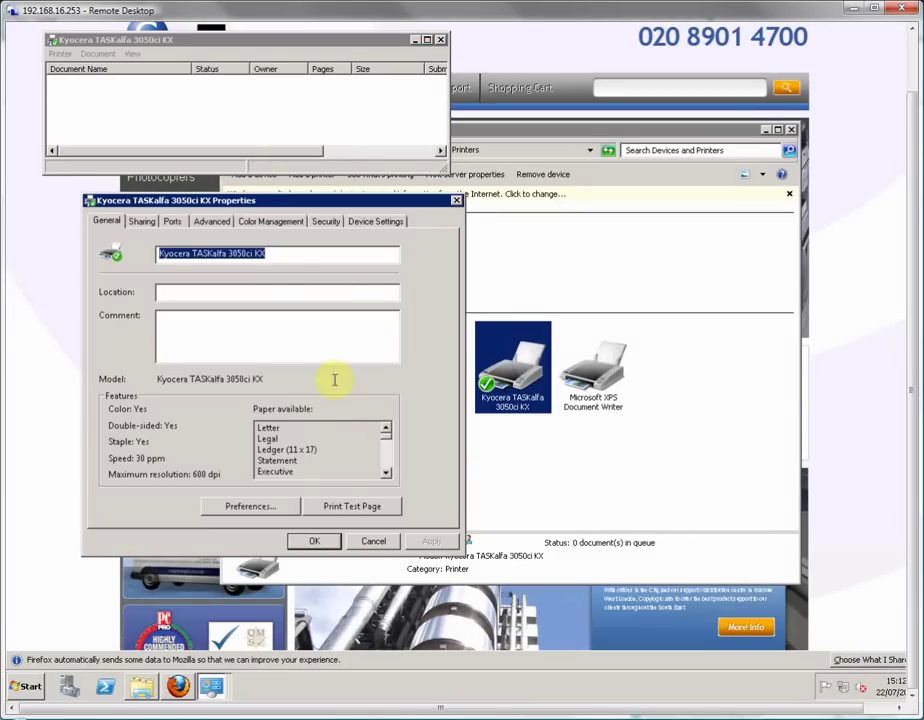
pyautogui.click(352, 506)
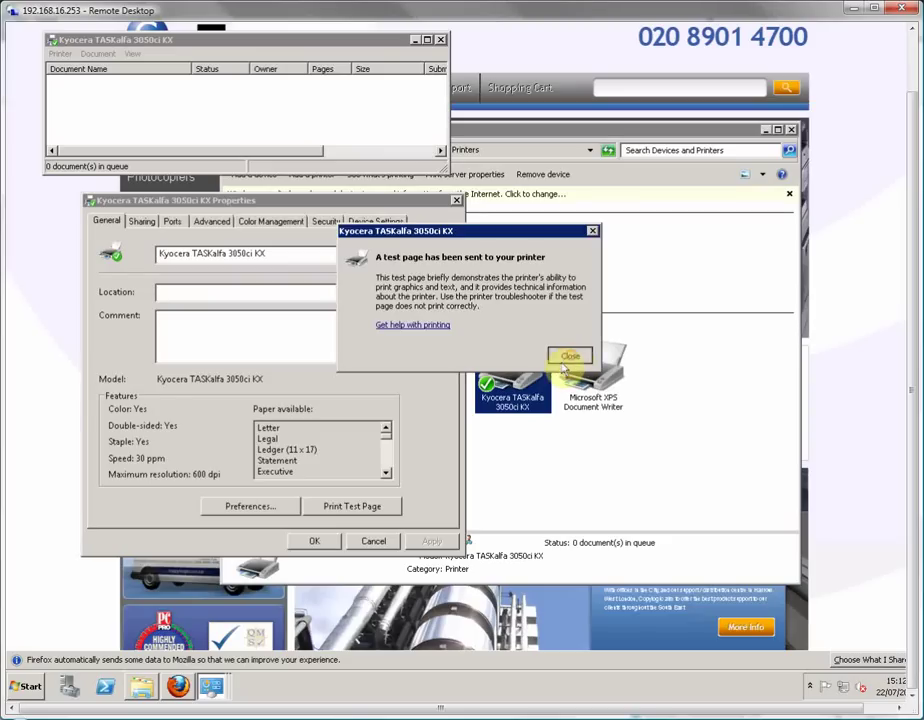
pyautogui.click(570, 357)
pyautogui.click(312, 541)
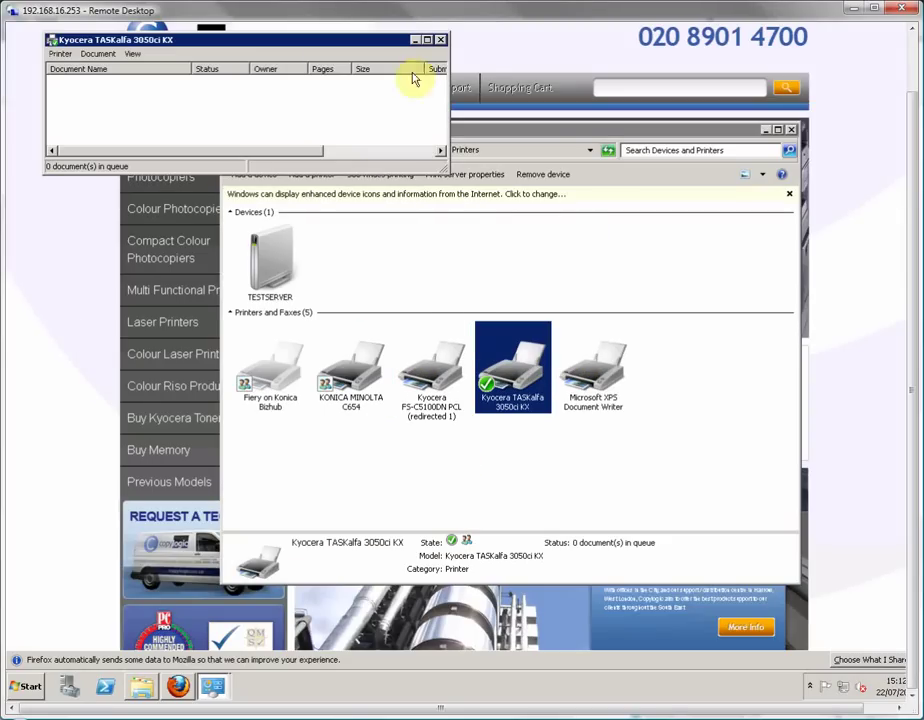
pyautogui.click(439, 45)
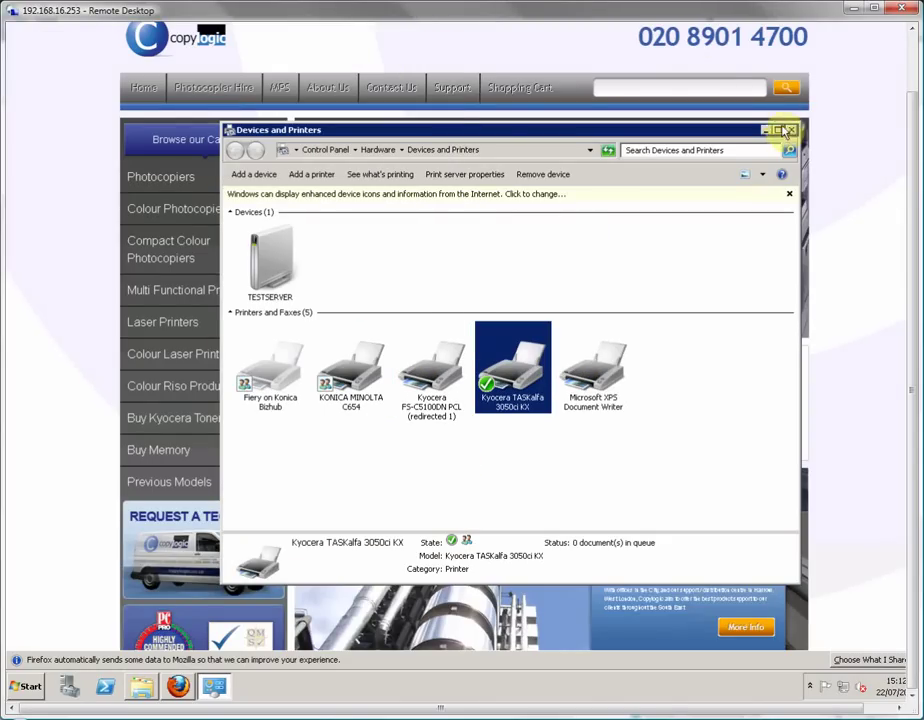